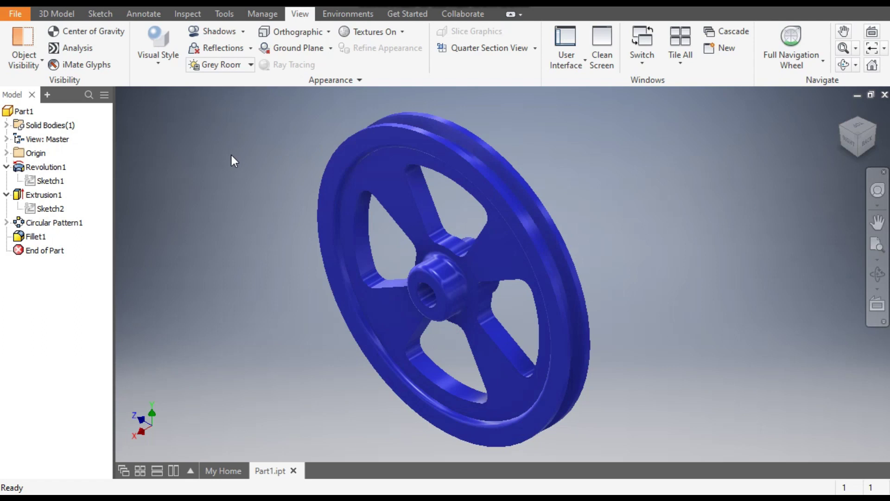
Step: Create a new part from the Metric Standard (mm).ipt template
left_click(33, 7)
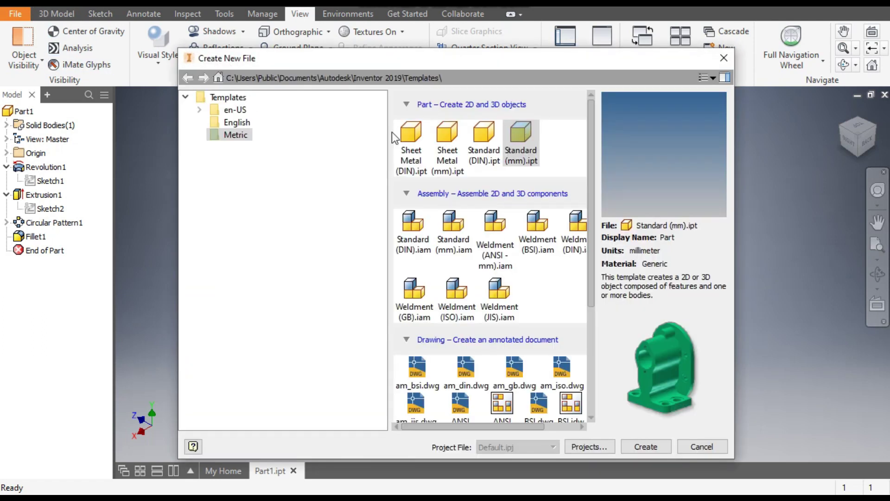
left_click(526, 133)
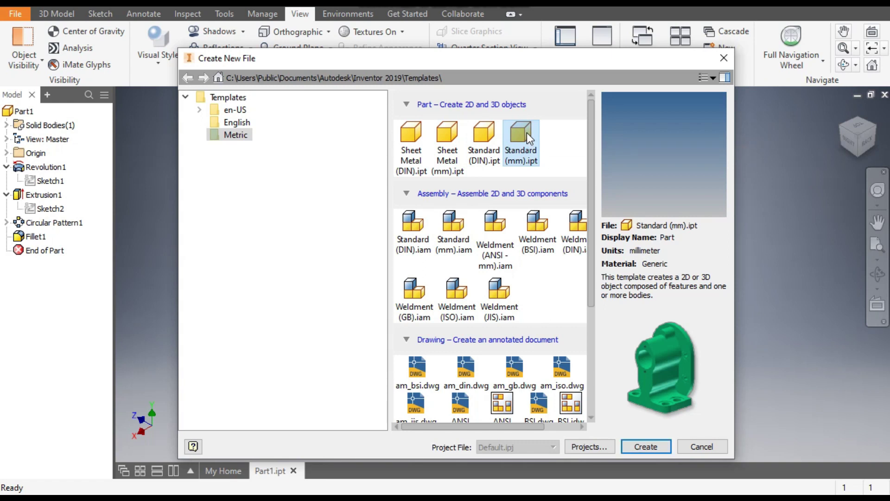
left_click(655, 446)
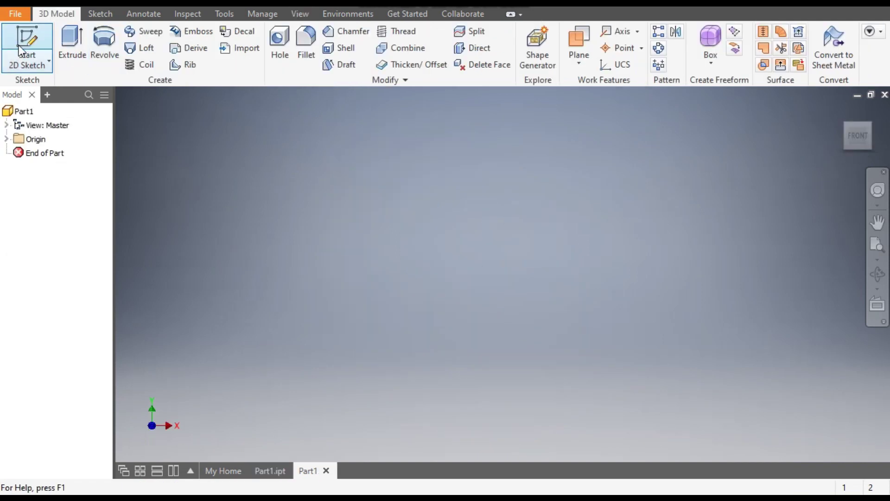
Step: Start a 2D sketch on the XY origin plane and pan the origin lower in view
left_click(24, 42)
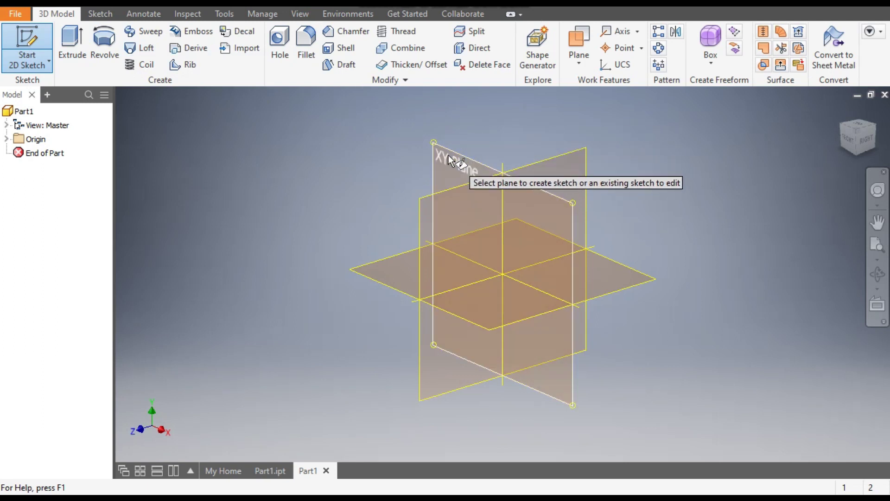
left_click(447, 157)
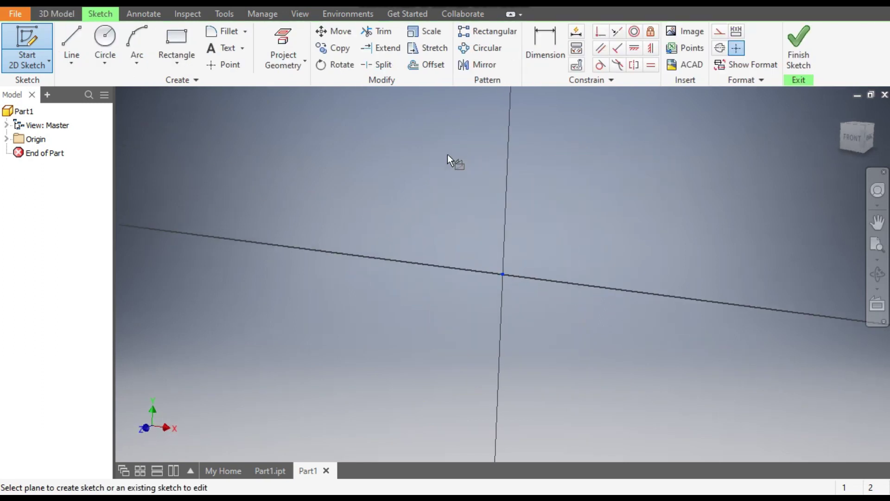
mouse_move(419, 238)
middle_mouse_down()
mouse_move(429, 360)
mouse_move(453, 407)
middle_mouse_up()
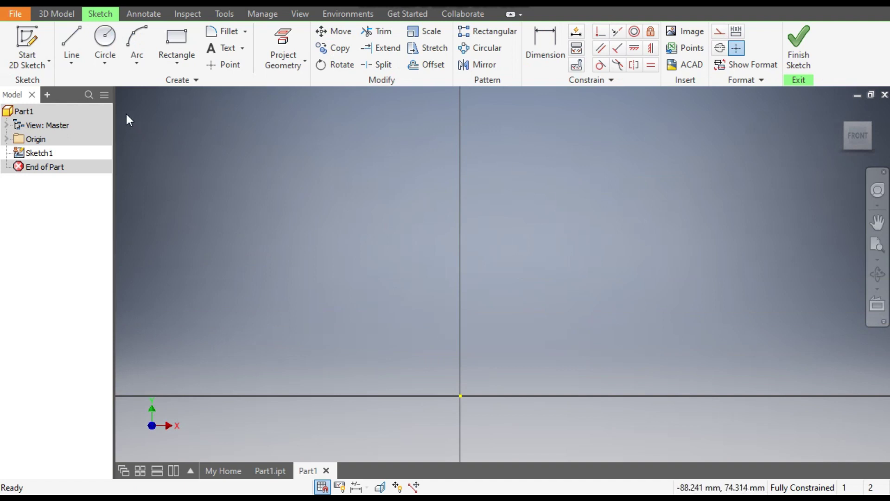
Step: Draw a horizontal line across the origin along the X axis
left_click(68, 38)
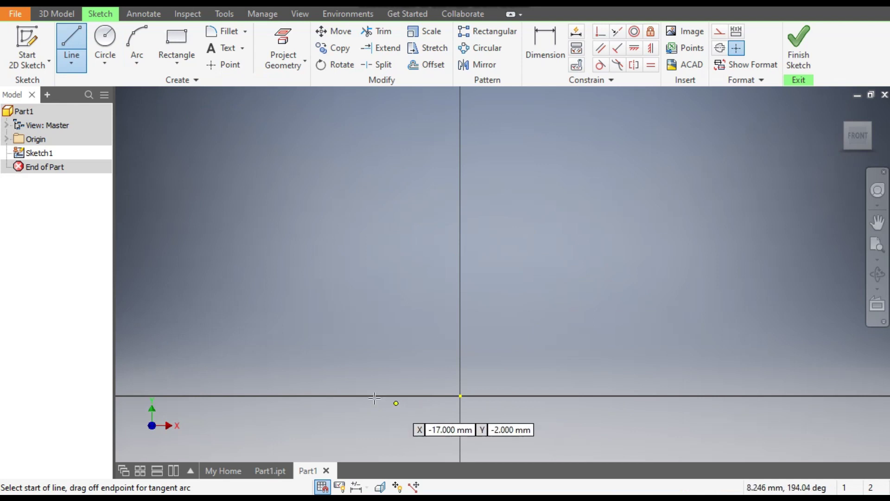
left_click(343, 396)
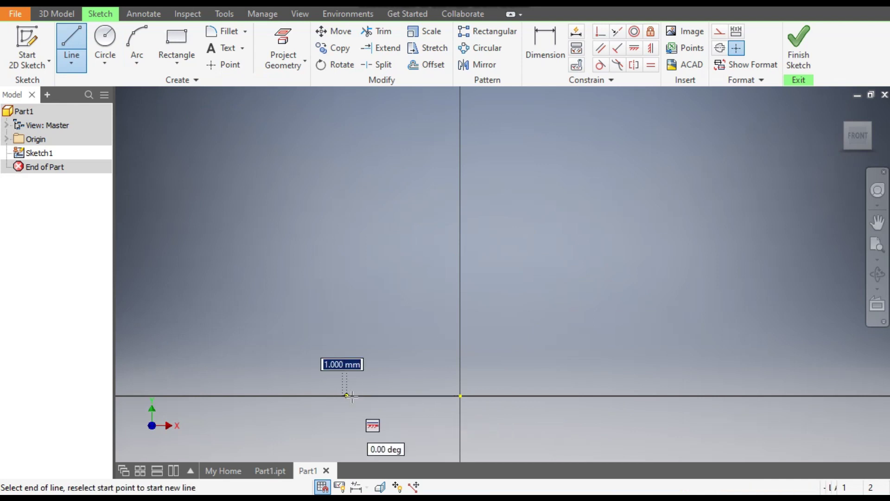
left_click(573, 395)
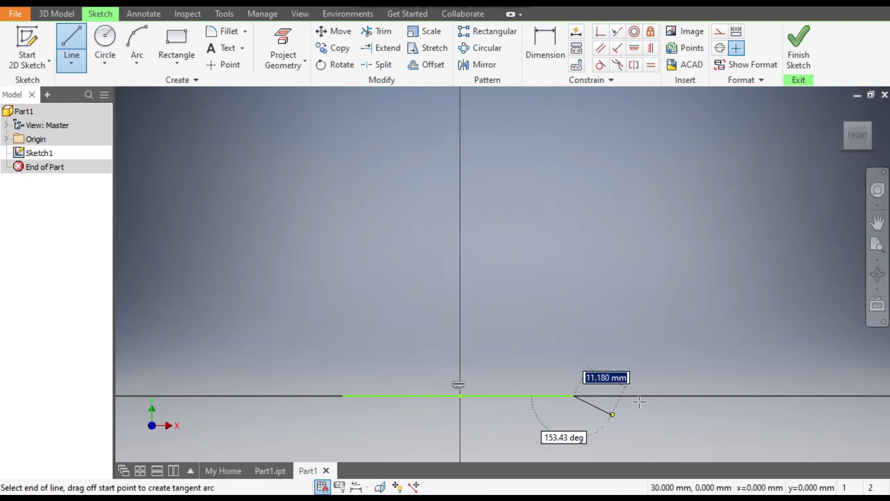
key("Escape")
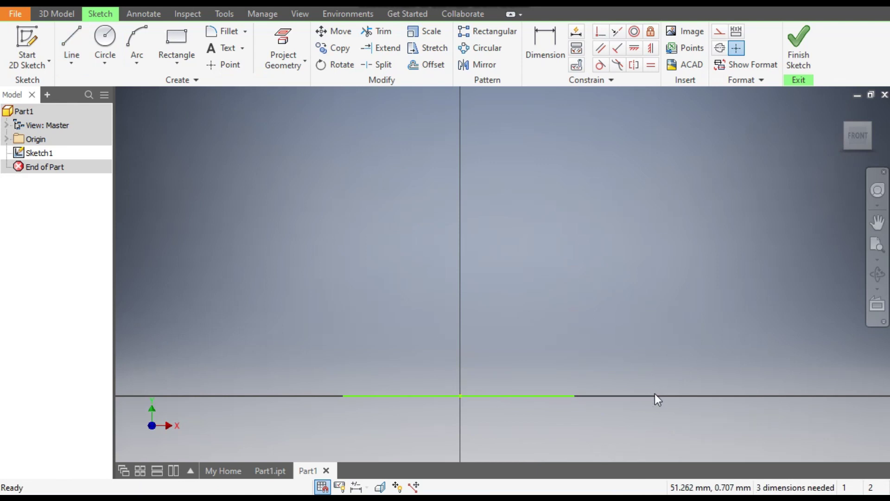
Step: Dimension the horizontal line to a length of 55 mm
left_click(544, 34)
left_click(507, 397)
left_click(495, 431)
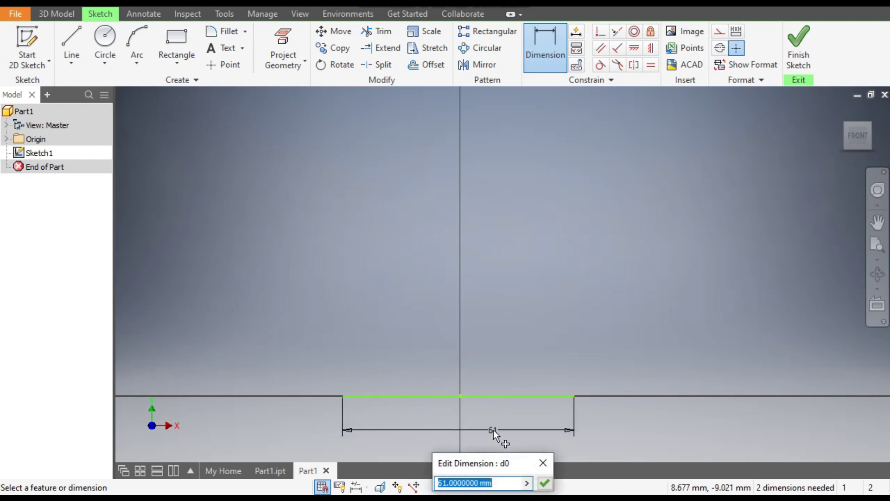
type("55")
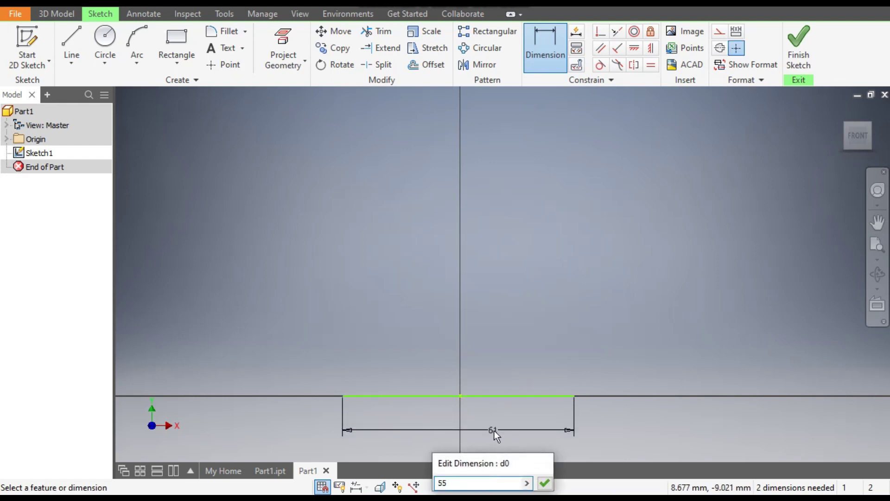
key("Return")
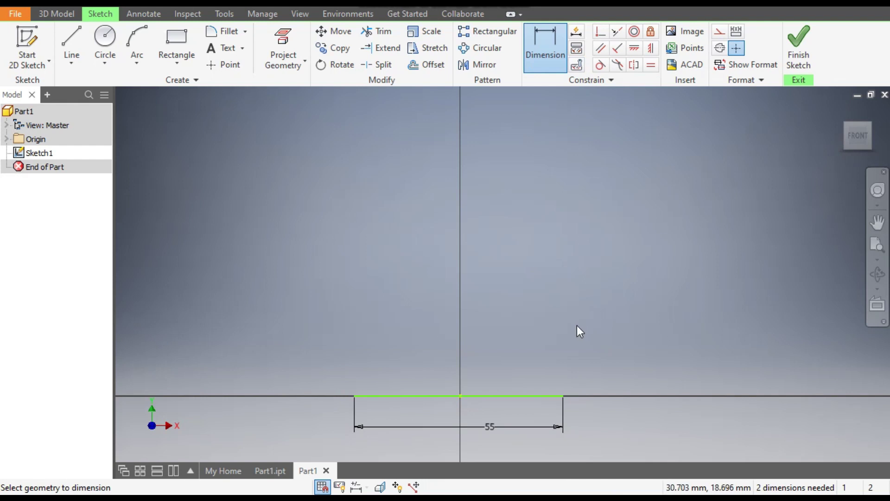
key("Escape")
Step: Convert the 55 mm horizontal line into dashed construction geometry
left_click(521, 397)
left_click(719, 31)
left_click(681, 270)
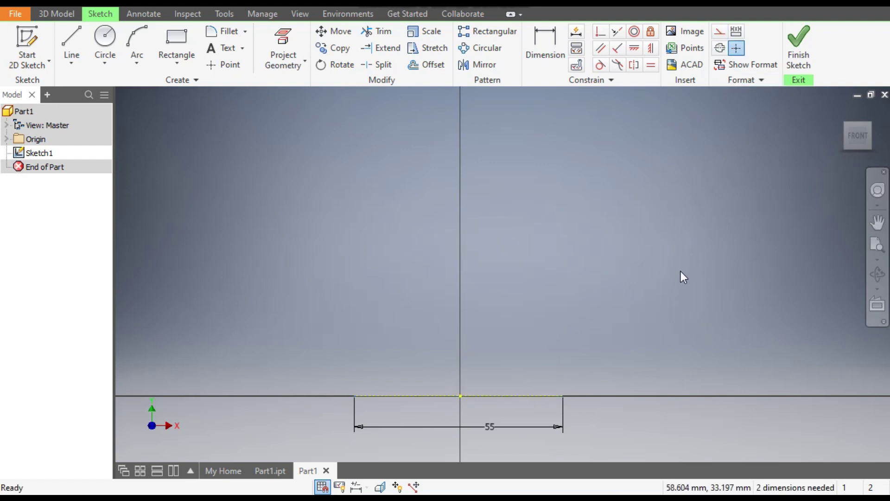
Step: Centre the line with a 27.5 mm dimension from the origin to its right endpoint
left_click(538, 47)
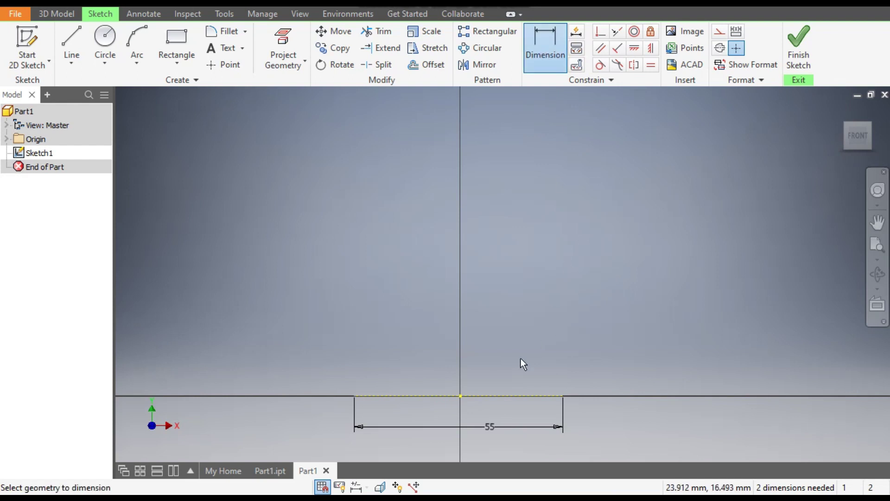
left_click(563, 397)
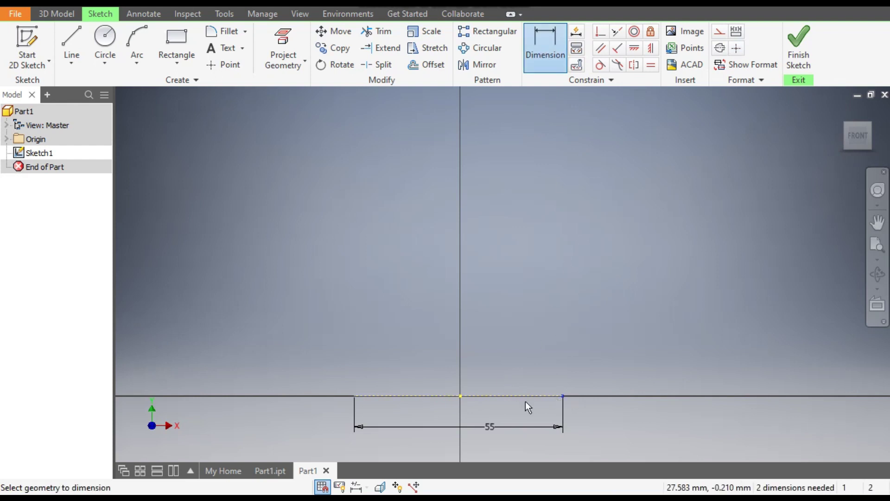
left_click(460, 396)
left_click(533, 360)
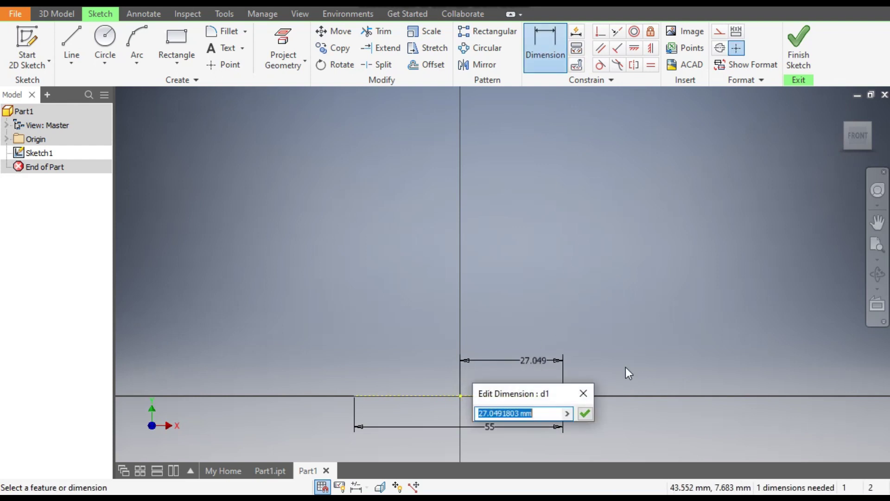
type("27.5")
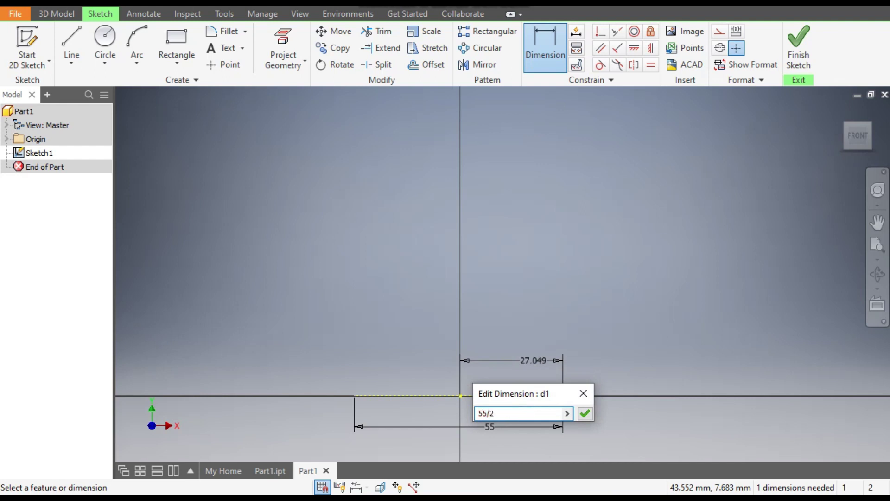
key("Return")
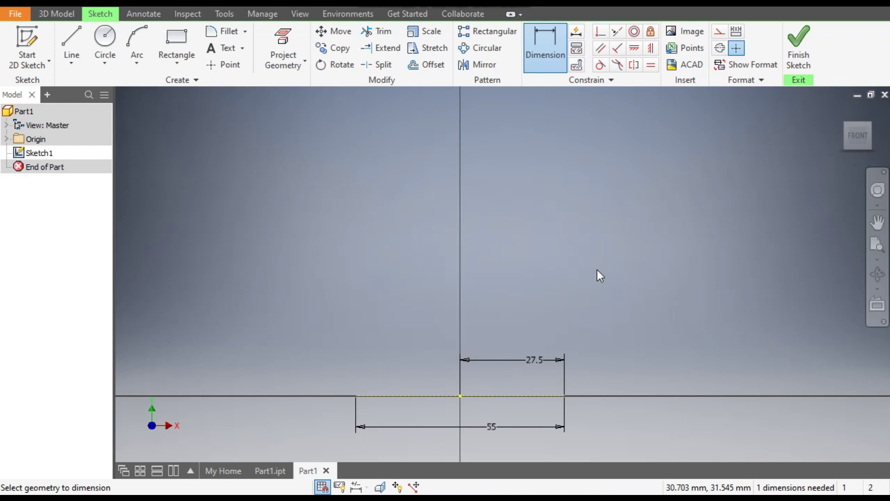
mouse_move(597, 271)
middle_mouse_down()
mouse_move(582, 292)
mouse_move(597, 292)
middle_mouse_up()
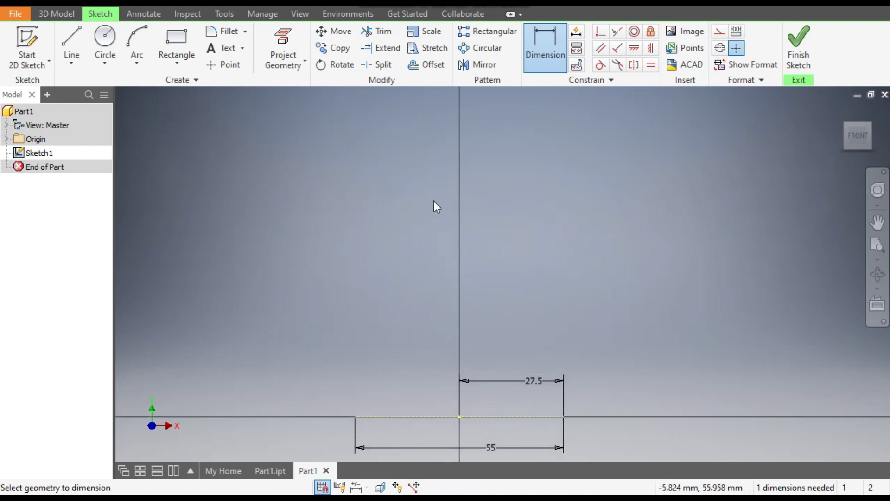
Step: Draw the stepped pulley half-profile as connected lines, finishing with a 79 mm segment up the vertical axis
left_click(74, 38)
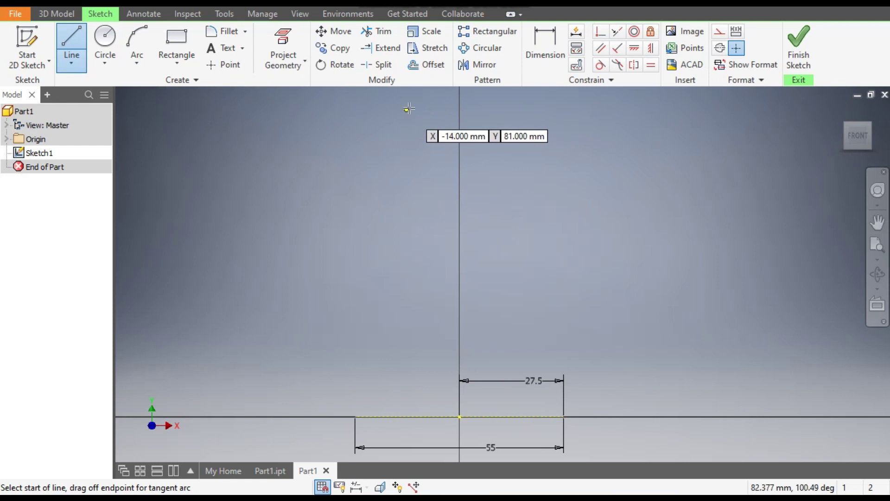
left_click(437, 105)
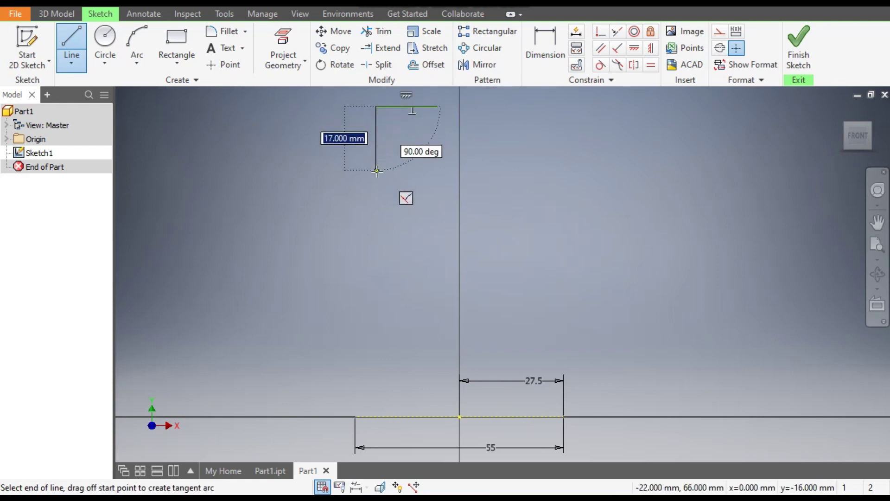
left_click(376, 200)
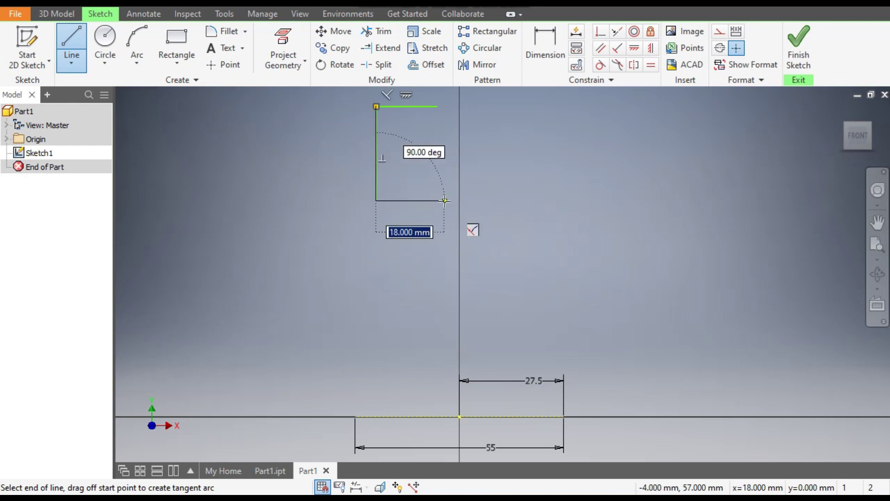
left_click(444, 201)
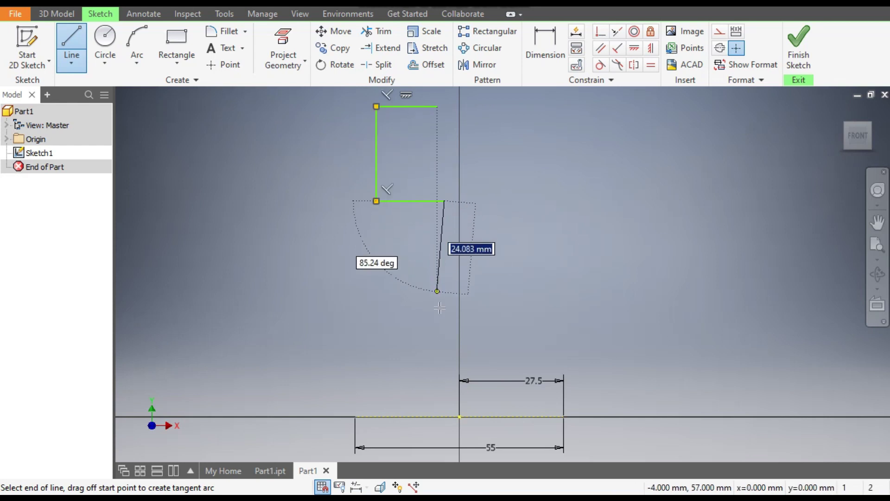
left_click(444, 370)
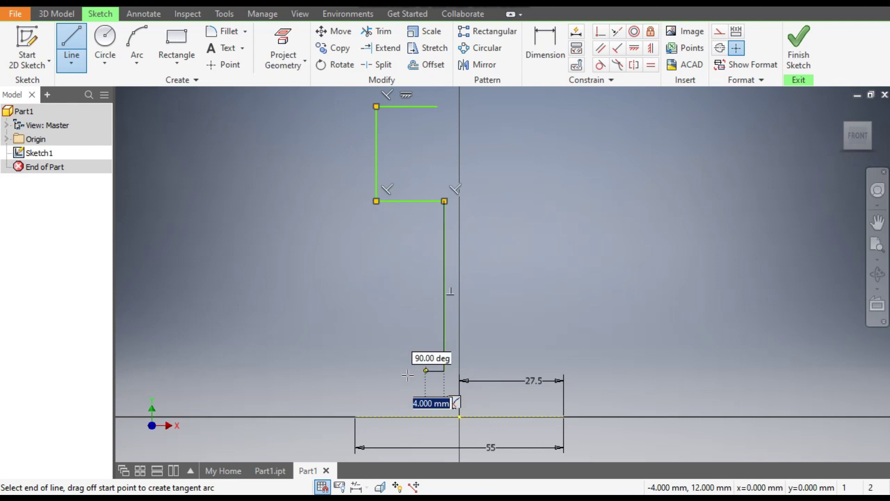
left_click(347, 371)
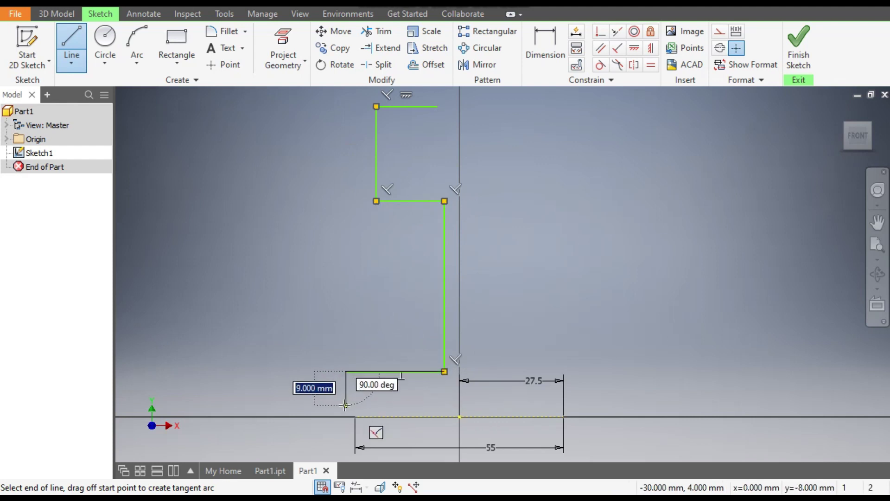
left_click(346, 404)
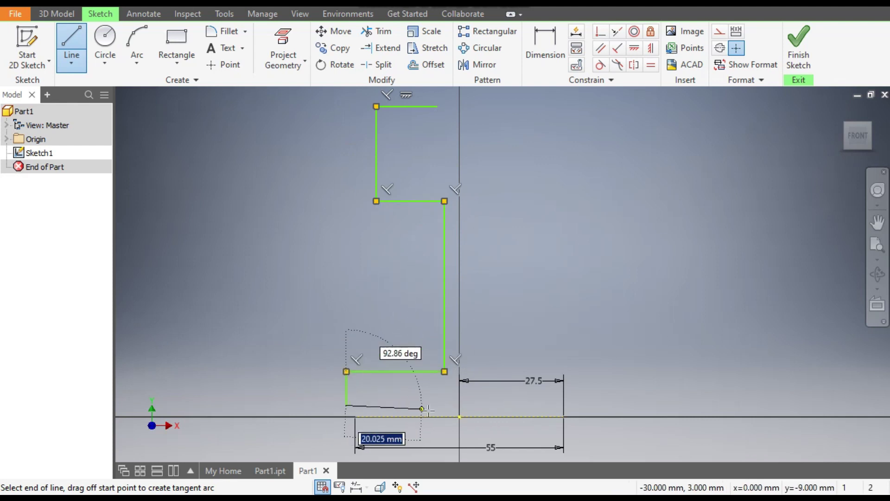
left_click(459, 406)
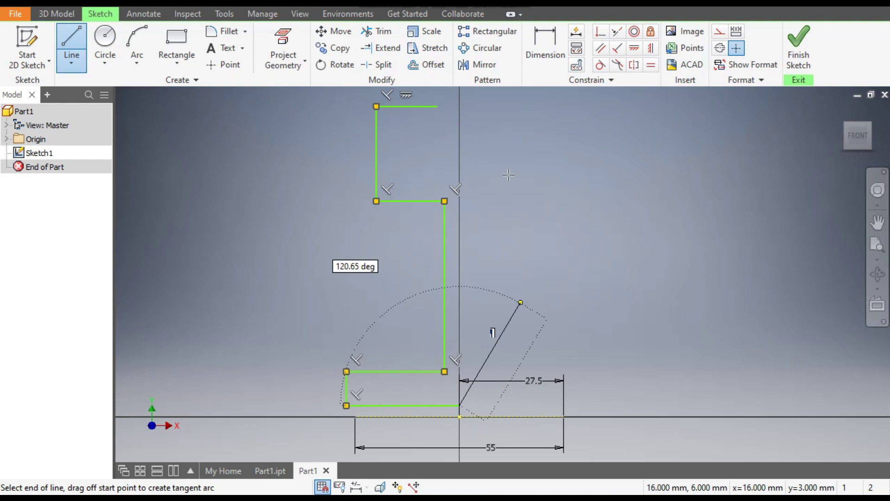
left_click(459, 106)
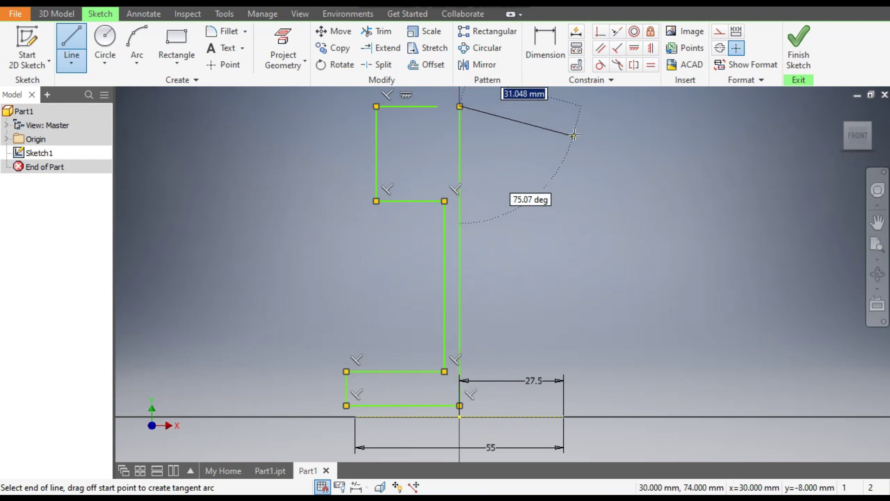
key("Escape")
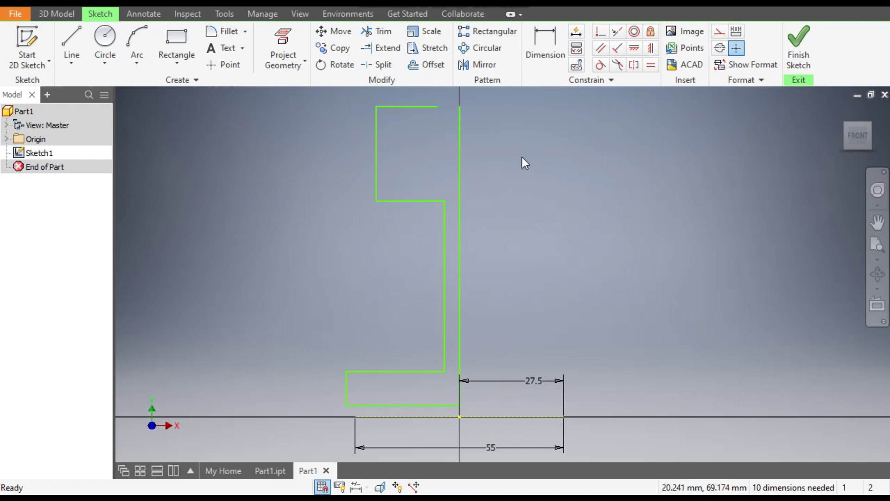
Step: Make the vertical axis line construction geometry and dimension the bottom line 10 mm from the axis
left_click(460, 152)
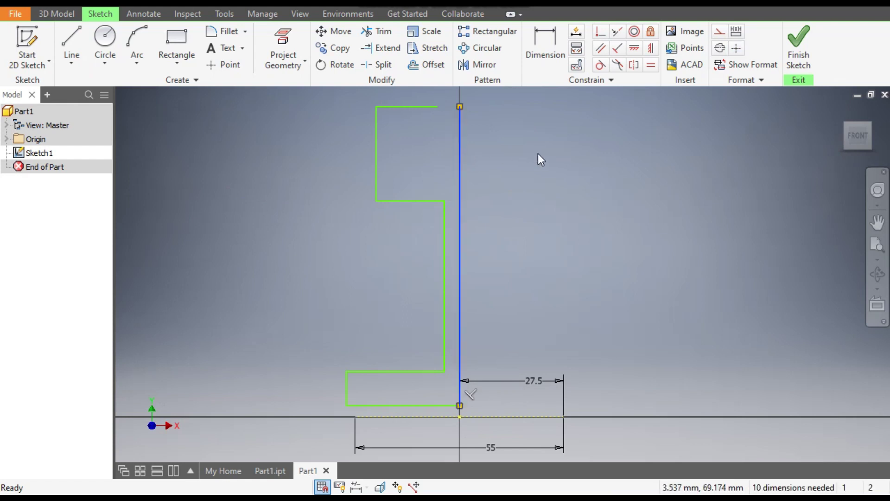
left_click(718, 33)
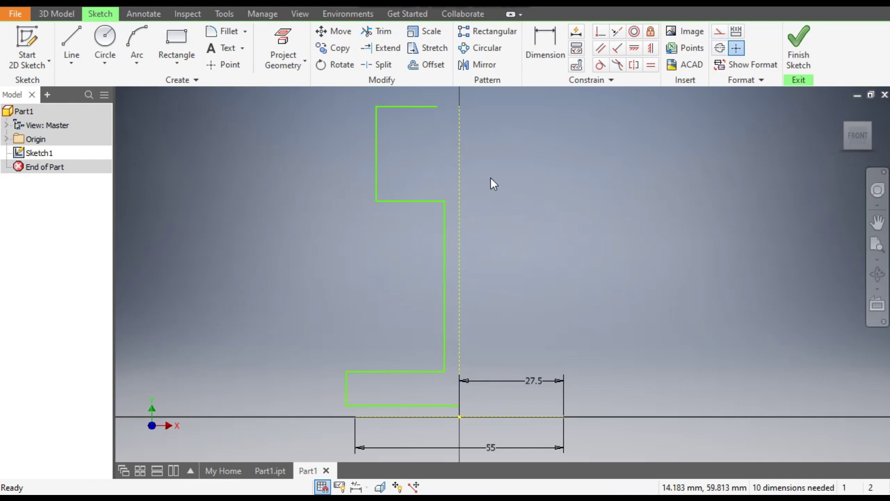
left_click(543, 41)
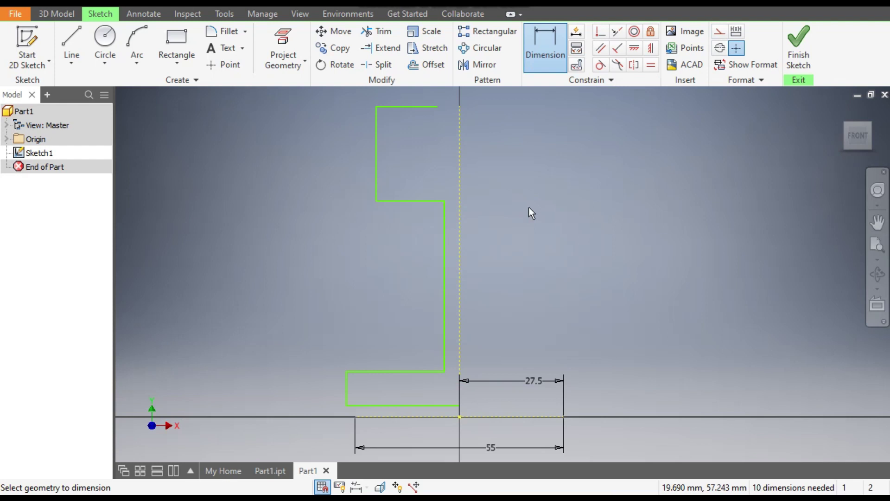
left_click(411, 405)
left_click(406, 416)
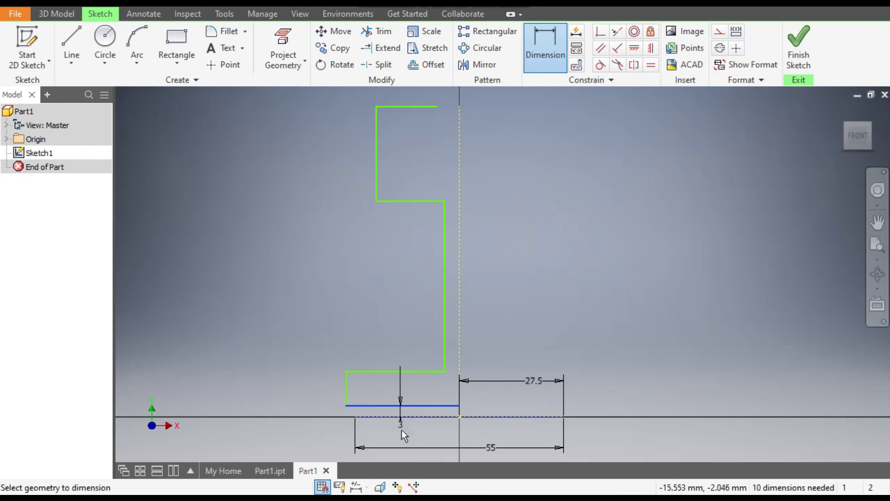
left_click(402, 432)
type("10")
key("Return")
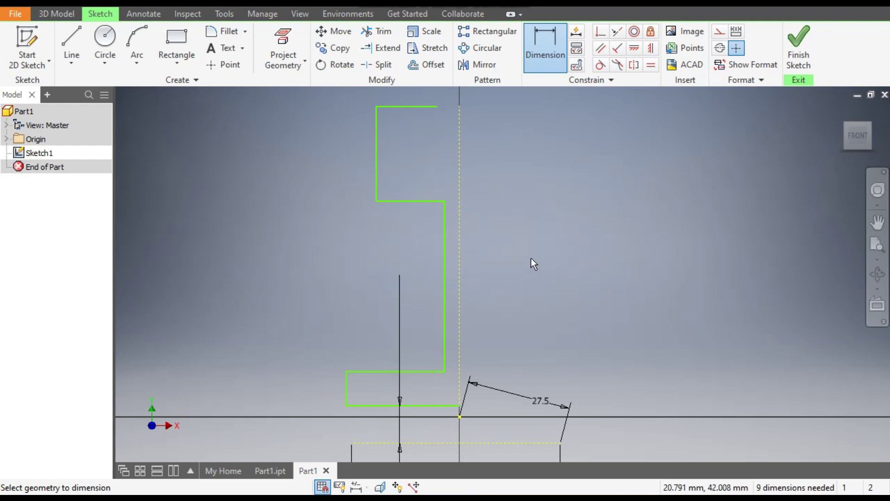
scroll(530, 259, "up", 3)
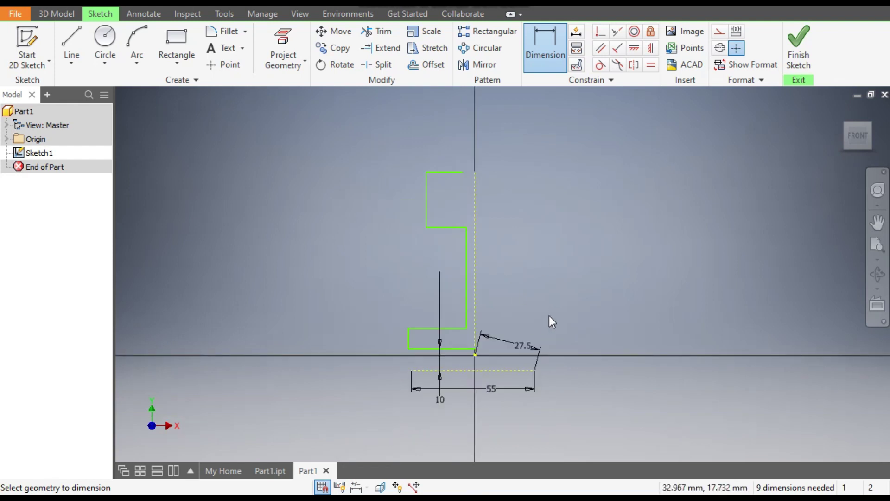
key("Escape")
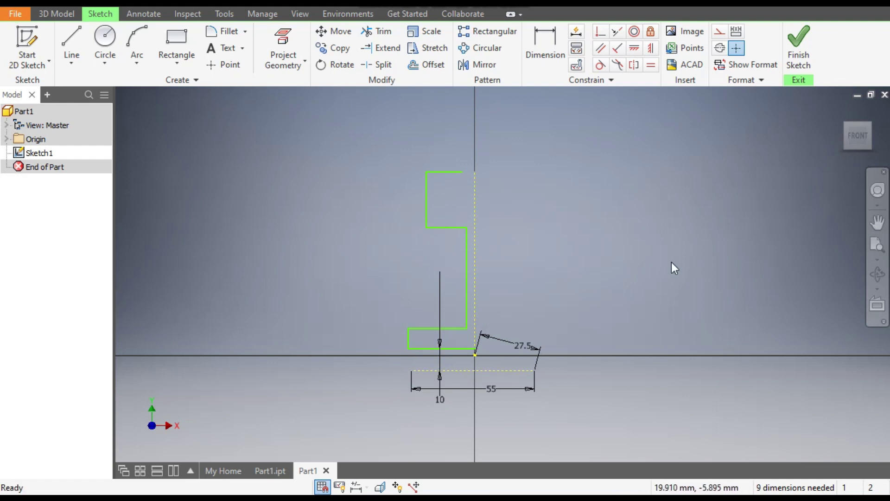
Step: Constrain the profile's corner point coincident with the sketch origin
left_click(603, 34)
left_click(475, 355)
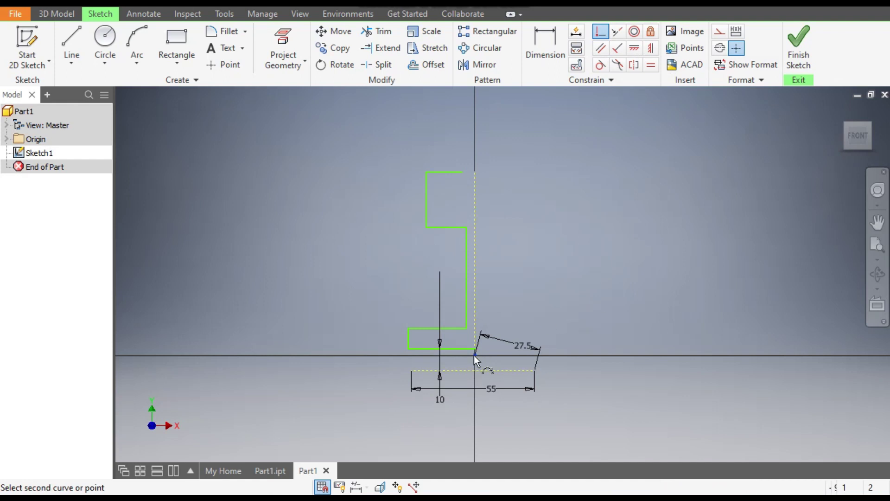
left_click(493, 369)
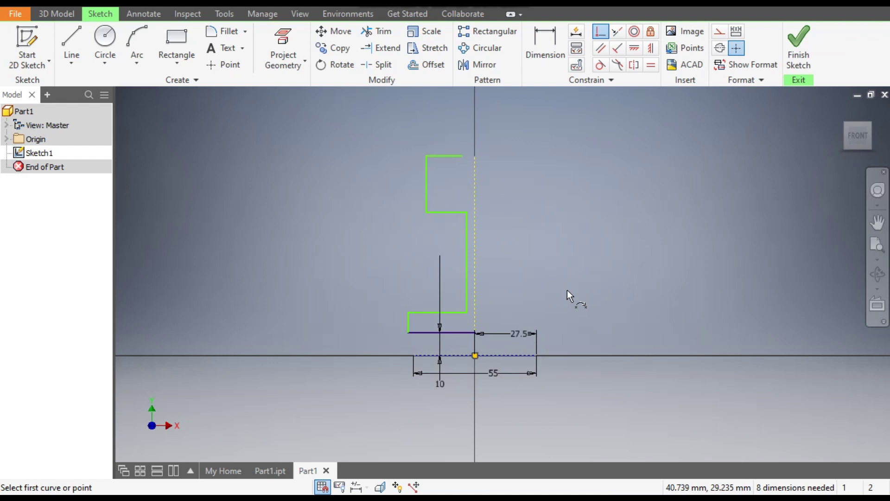
key("Escape")
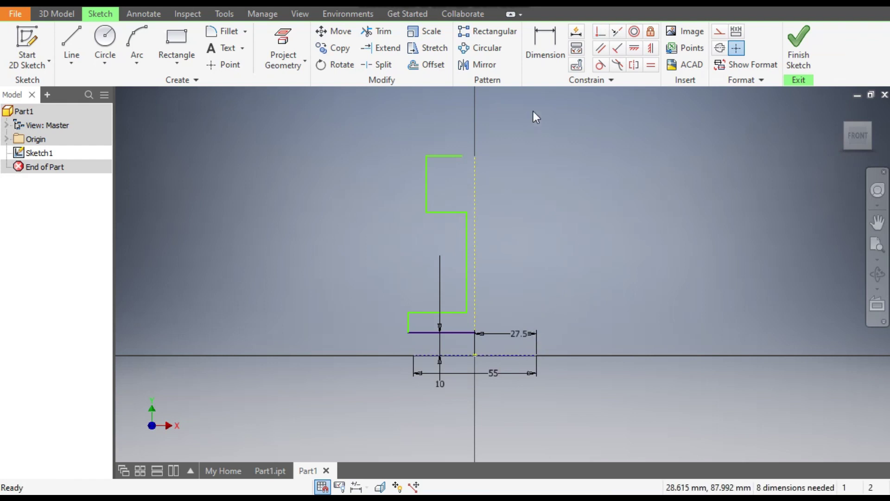
Step: Dimension the upper line 109 mm and the overall height 127 mm from the baseline
left_click(548, 44)
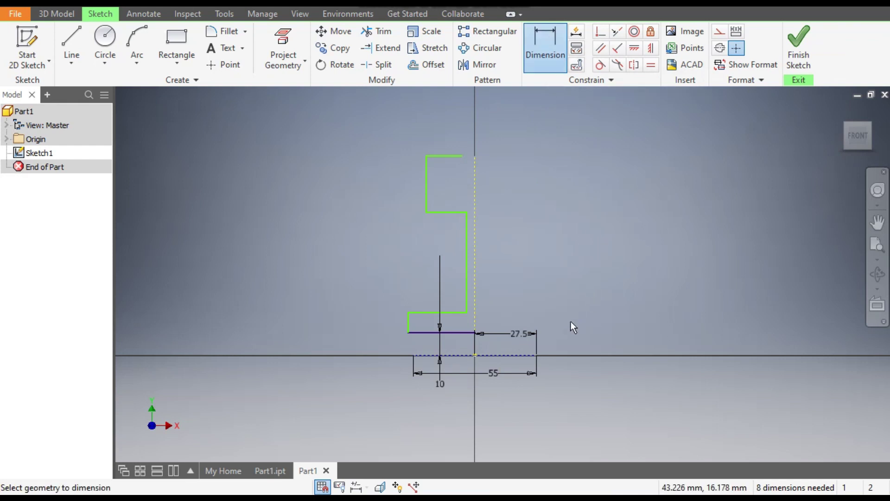
left_click(443, 212)
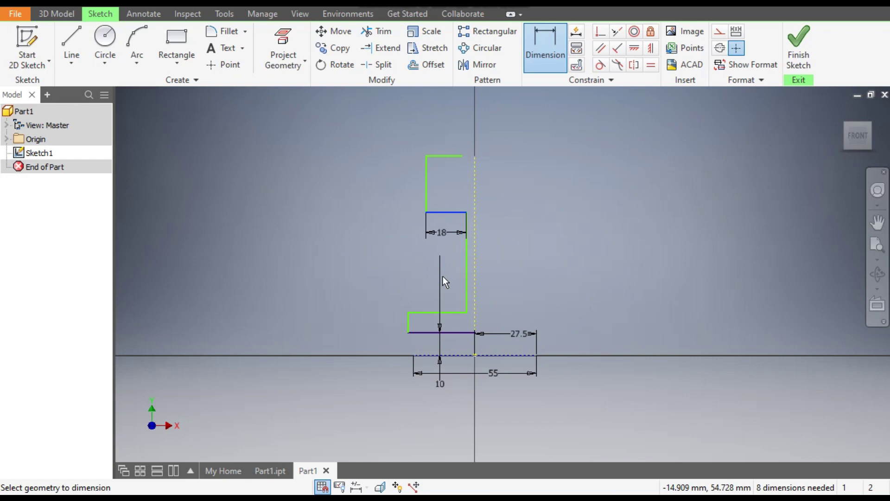
left_click(444, 355)
left_click(337, 307)
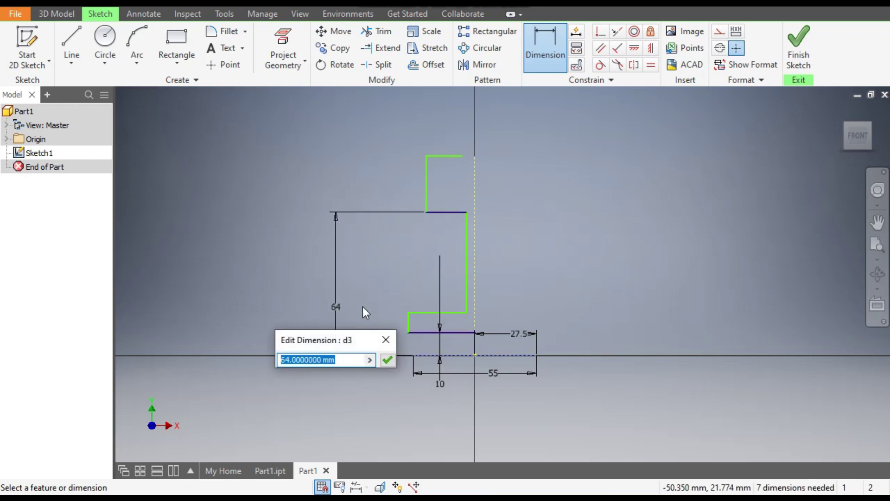
type("109")
key("Return")
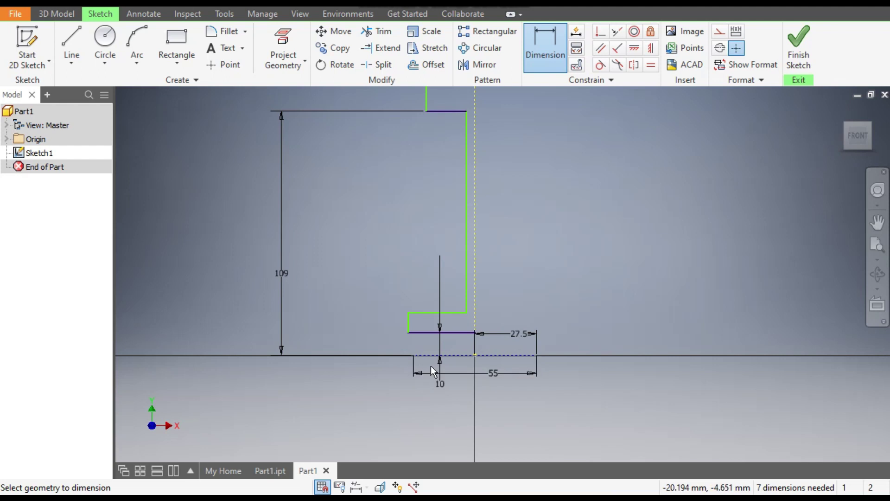
scroll(430, 366, "down", 3)
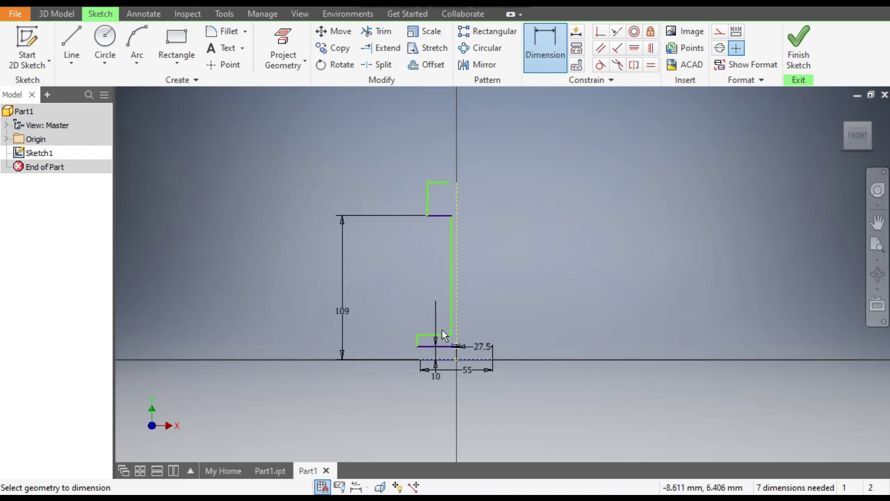
left_click(443, 184)
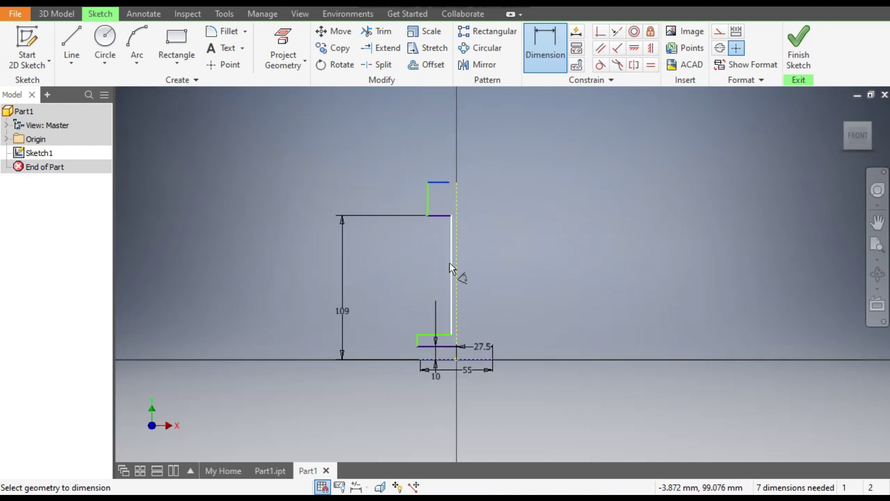
left_click(430, 360)
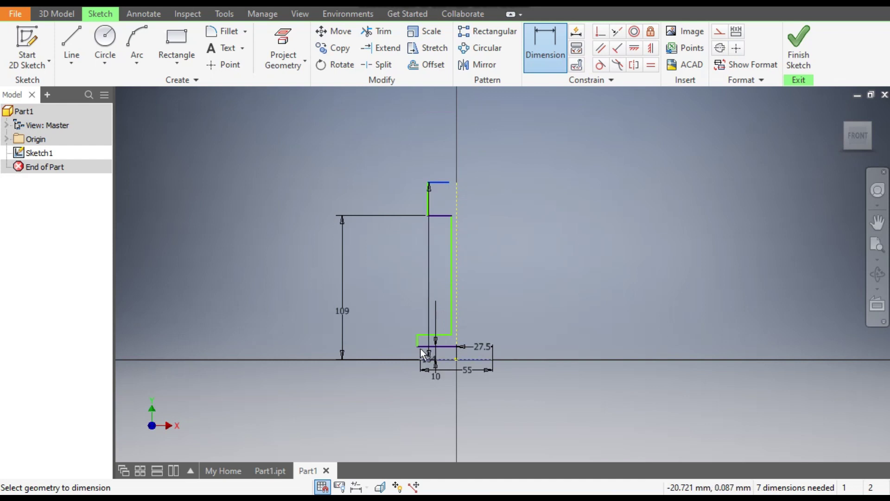
left_click(299, 294)
type("127")
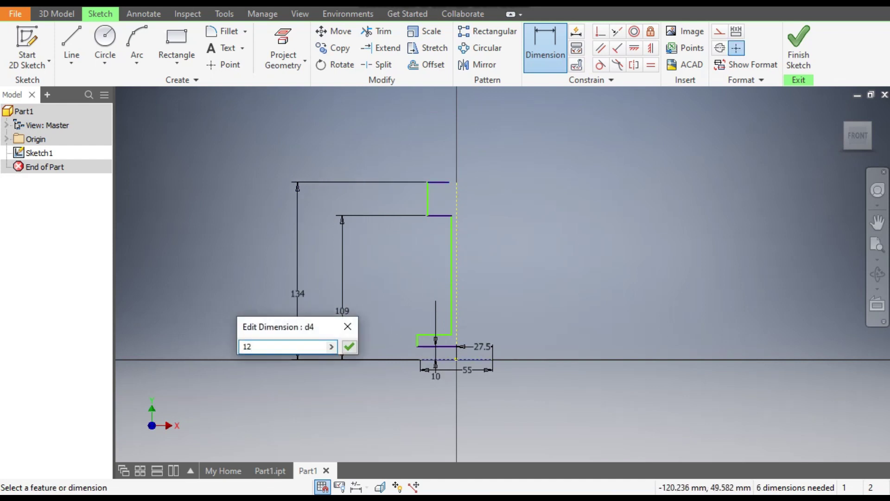
key("Return")
Step: Set the short horizontal line's height to 22.5 mm and the top width to 12.5 mm (25/2)
scroll(494, 332, "up", 6)
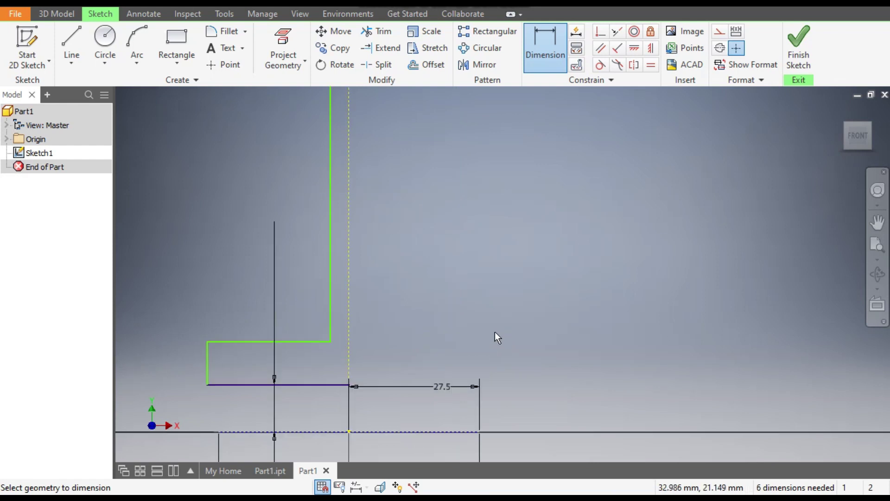
scroll(493, 334, "down", 5)
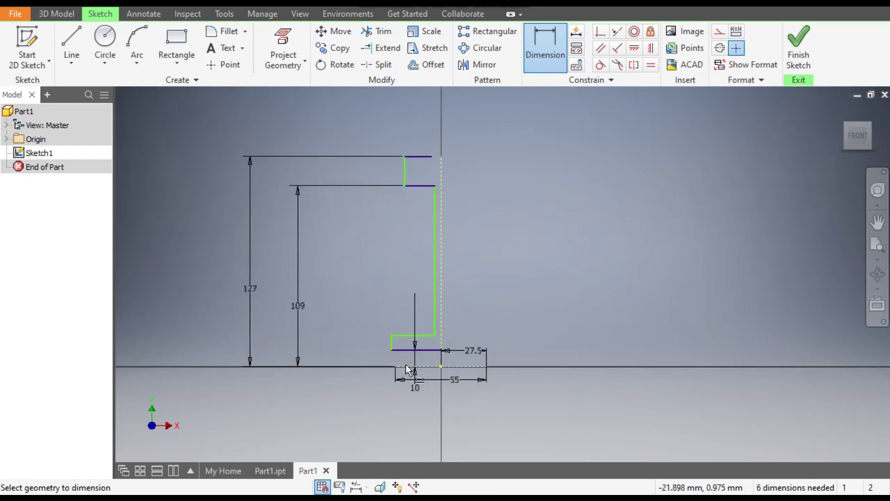
left_click(411, 334)
left_click(350, 345)
type("22.5")
key("Return")
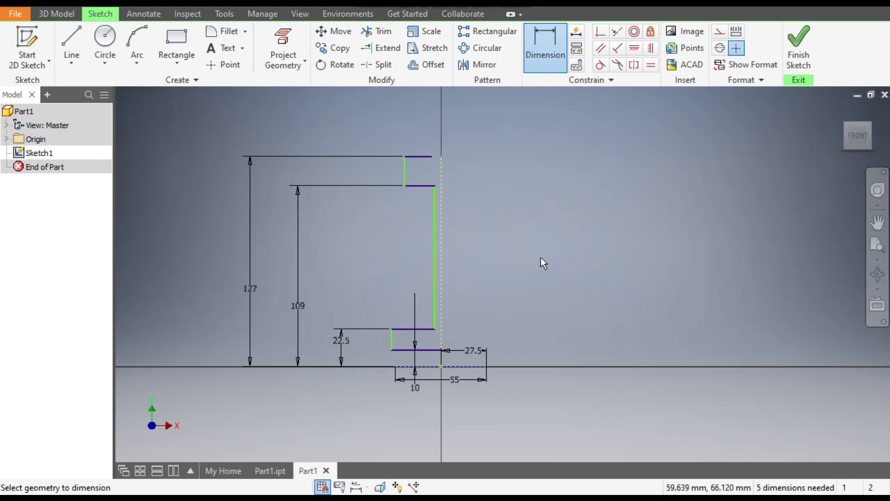
left_click(404, 173)
left_click(443, 171)
left_click(425, 132)
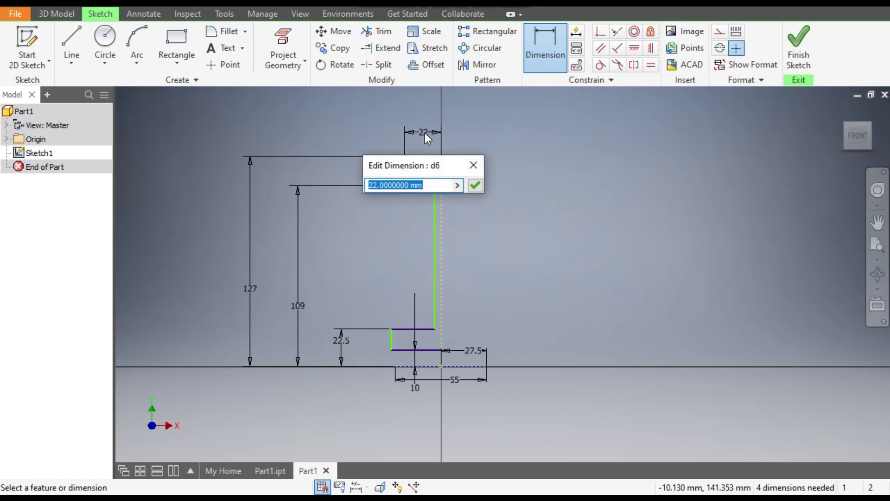
type("25/2")
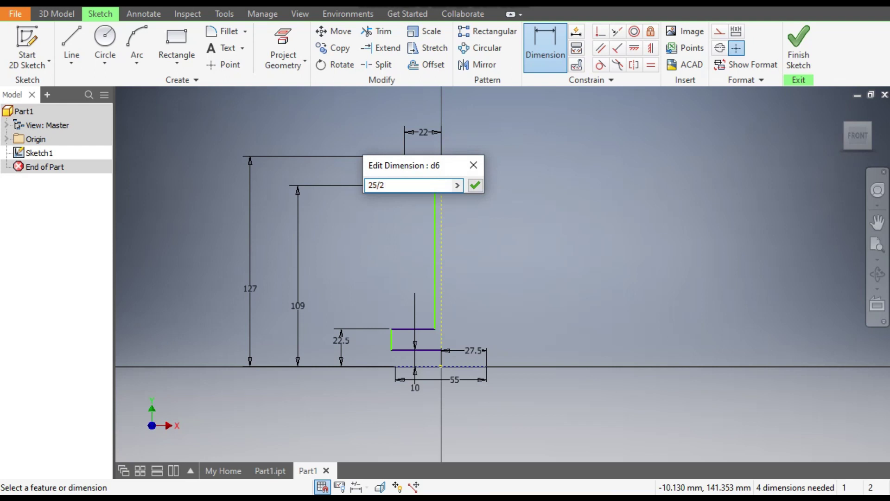
key("Return")
Step: Set the bottom width to 27.5 mm, entered as 55/2
scroll(451, 171, "up", 3)
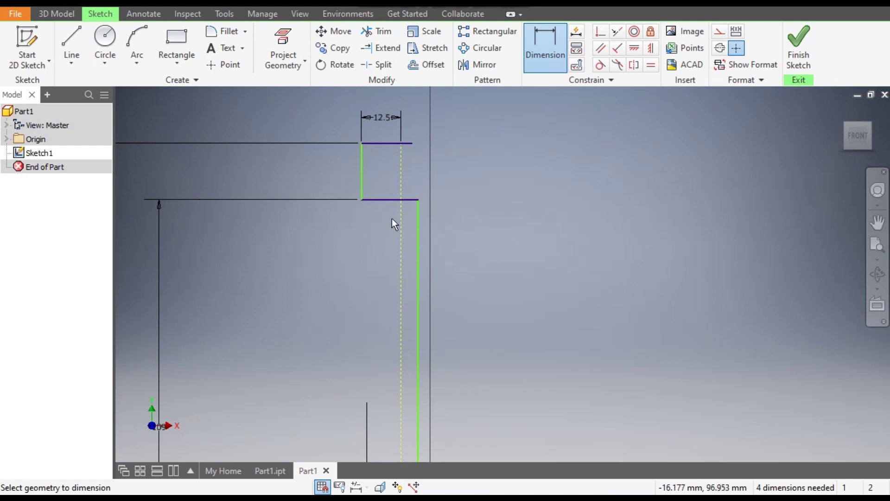
scroll(407, 264, "down", 3)
scroll(387, 346, "up", 1)
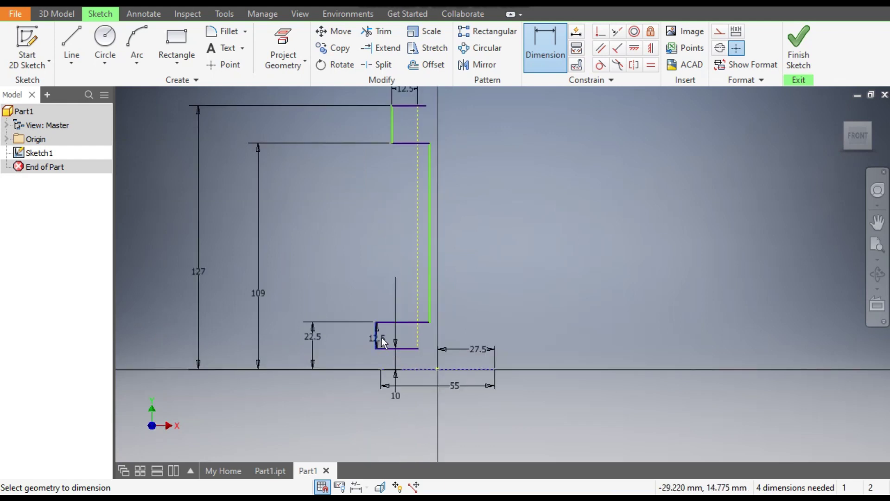
left_click(417, 337)
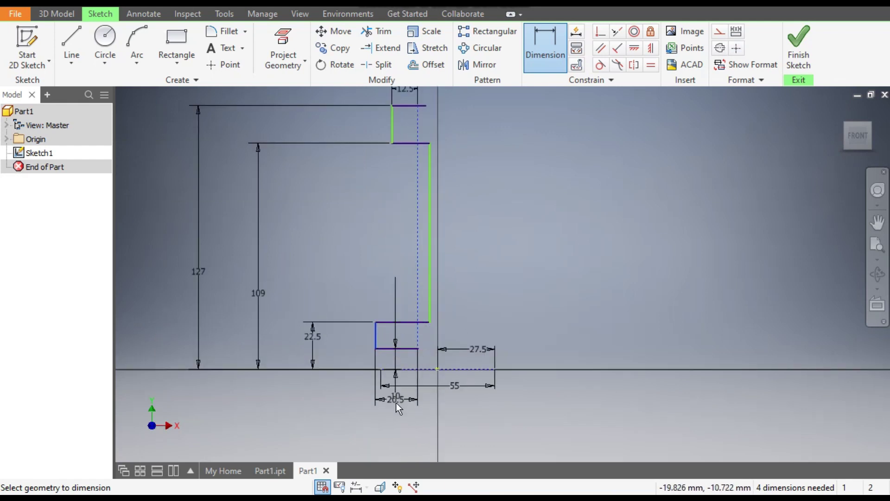
left_click(400, 419)
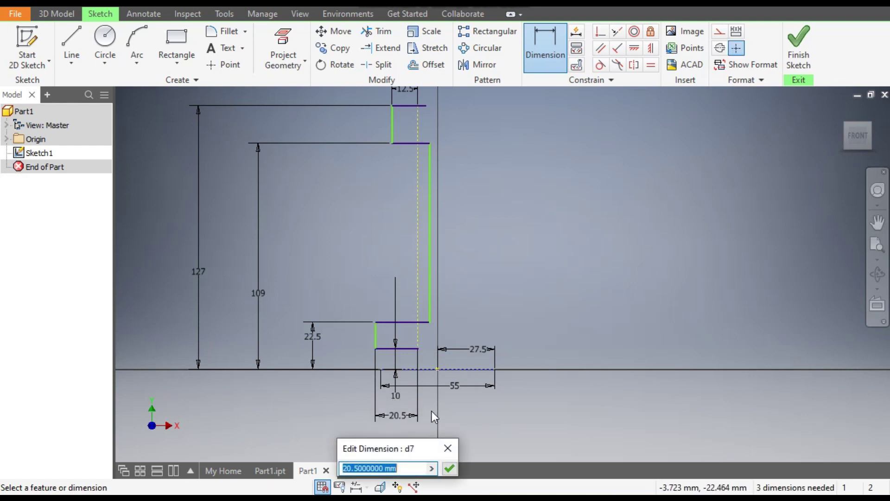
type("55/2")
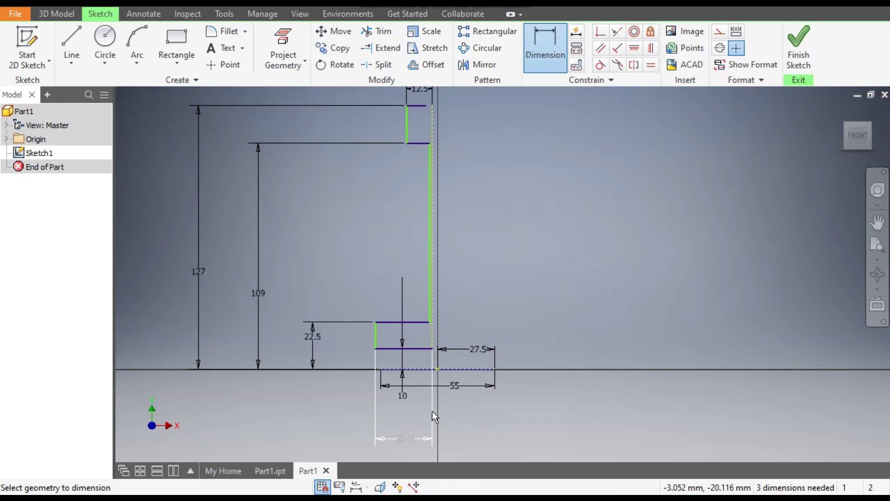
left_click(432, 411)
key("Escape")
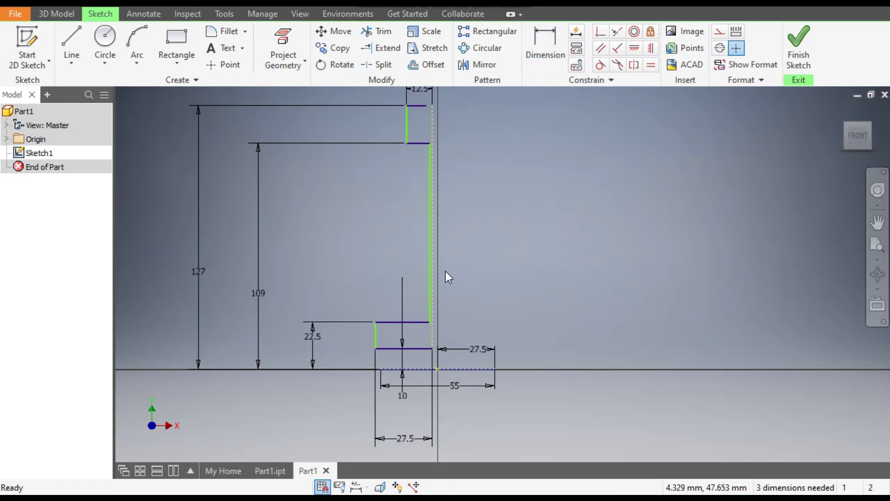
scroll(435, 266, "down", 5)
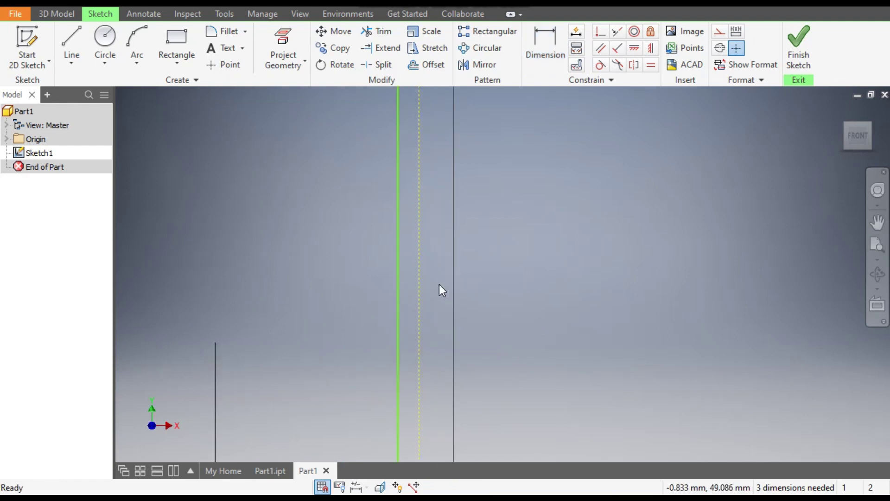
Step: Make the profile corner coincident with the dashed construction line's midpoint
left_click(420, 281)
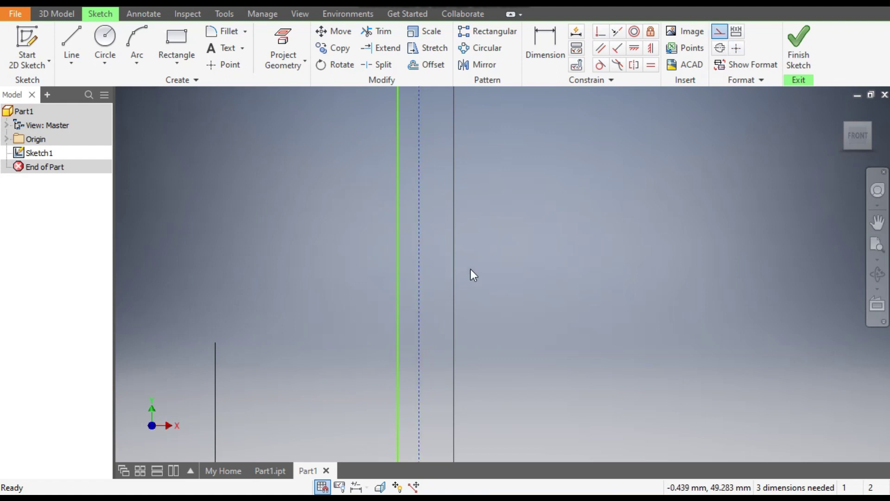
left_click(601, 37)
left_click(419, 176)
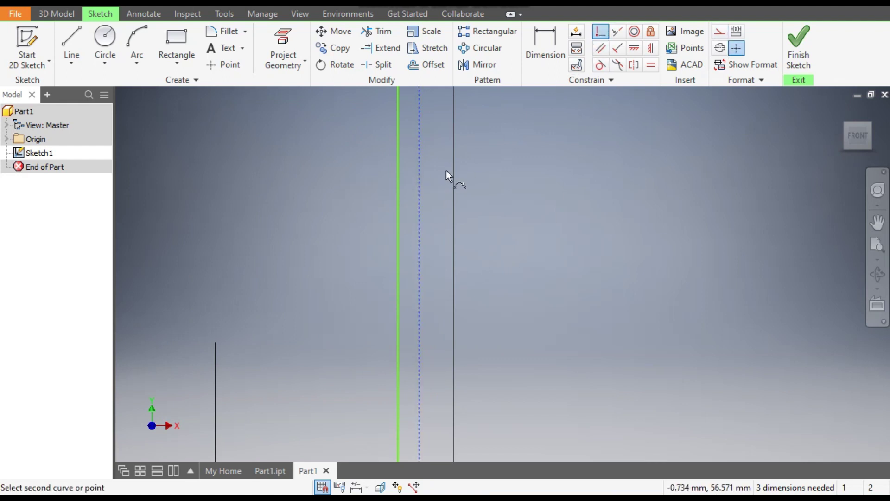
scroll(449, 185, "up", 4)
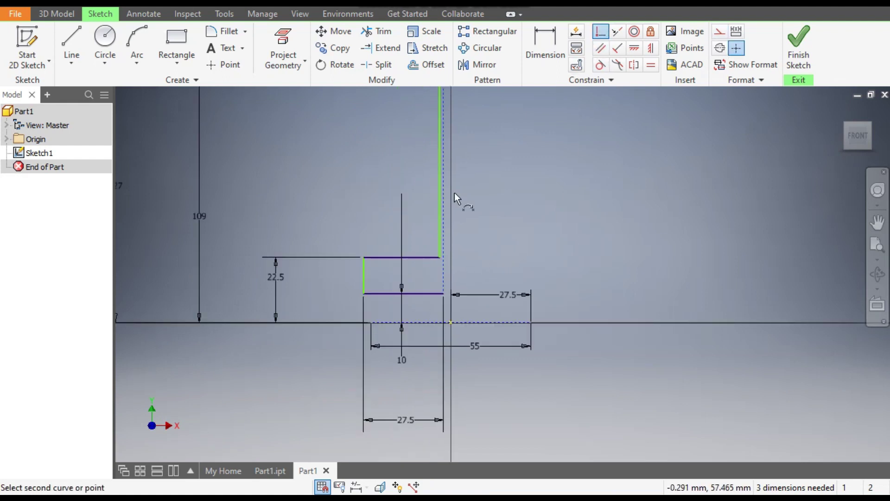
left_click(450, 322)
scroll(496, 316, "up", 3)
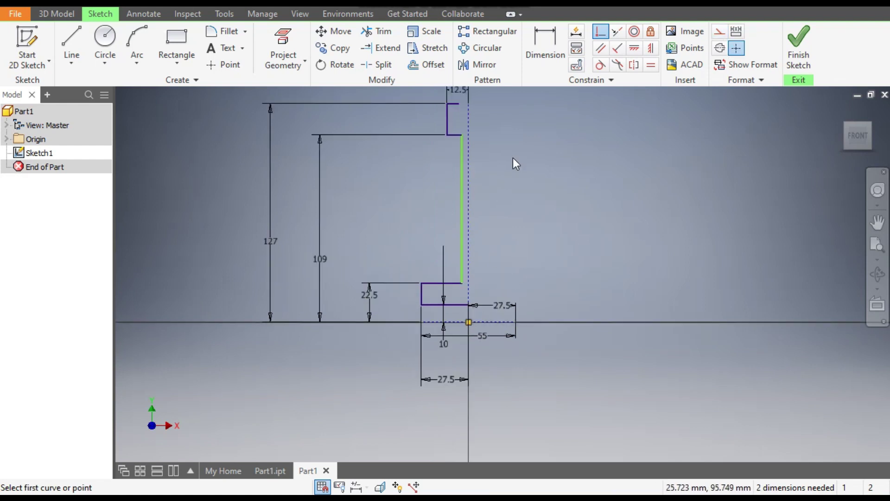
key("Escape")
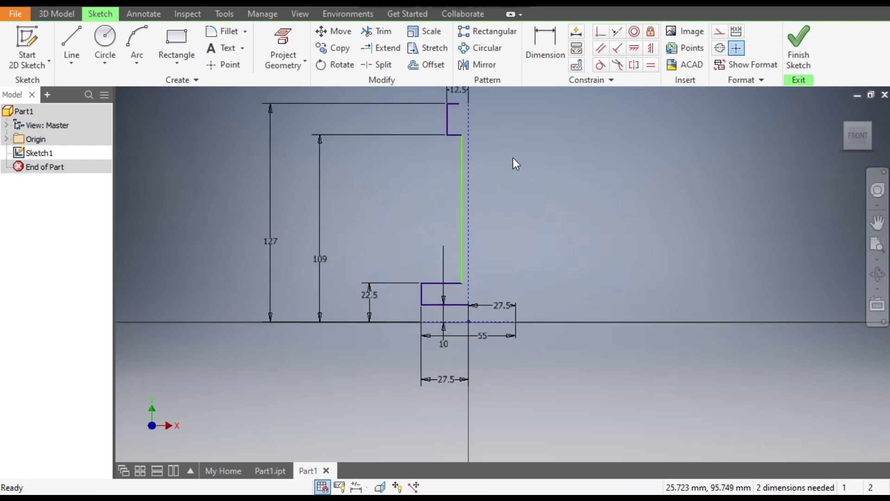
Step: Dimension the long vertical web line 7.5 mm (15/2) from the dashed centreline
left_click(544, 44)
scroll(503, 148, "down", 3)
left_click(423, 199)
left_click(435, 215)
left_click(467, 206)
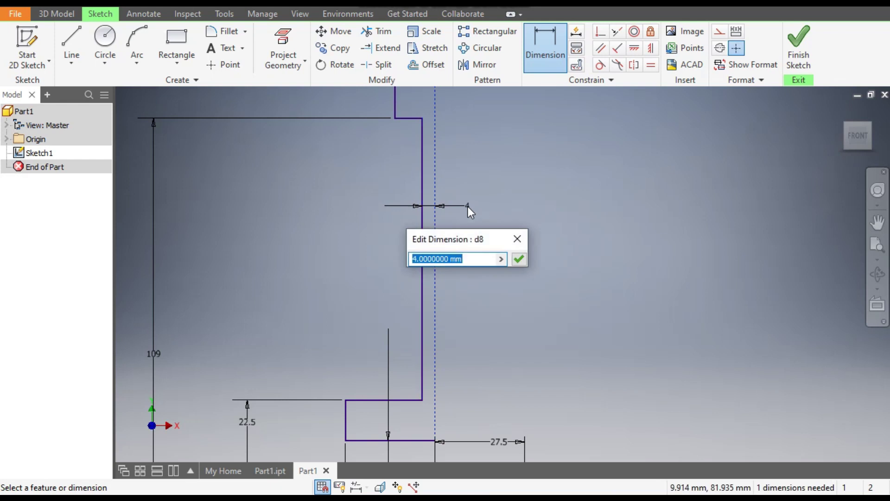
type("15/")
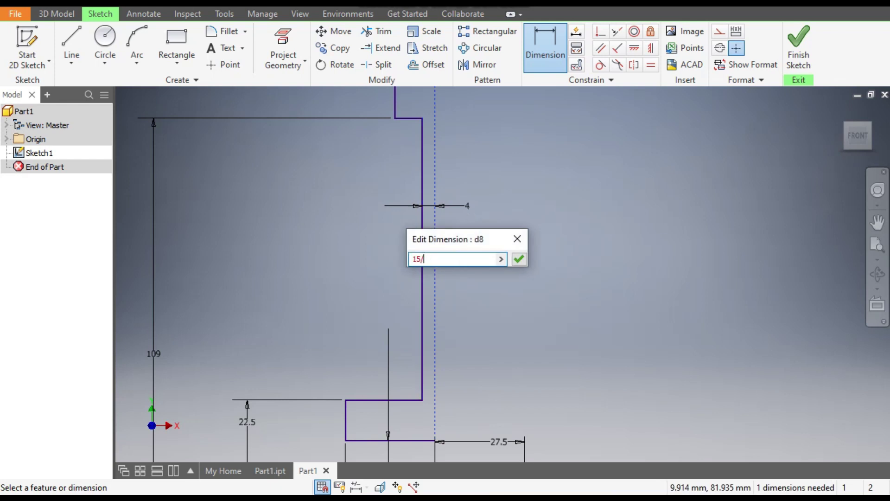
key("Return")
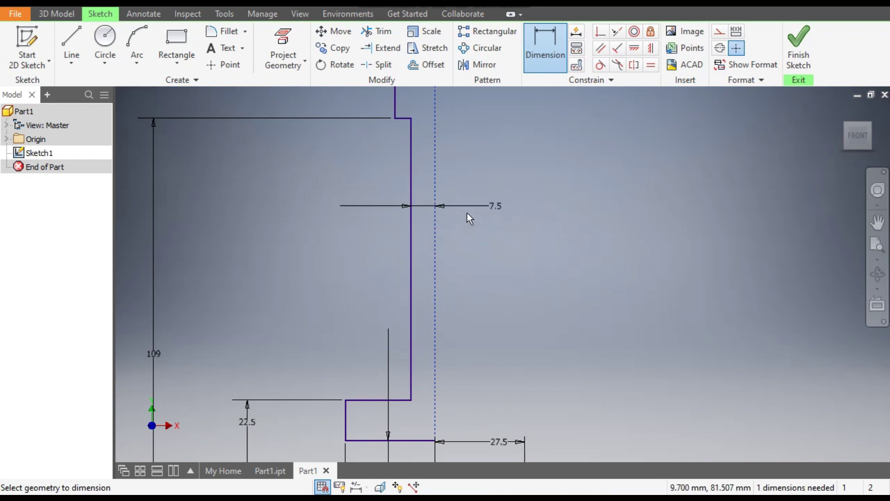
scroll(468, 211, "up", 2)
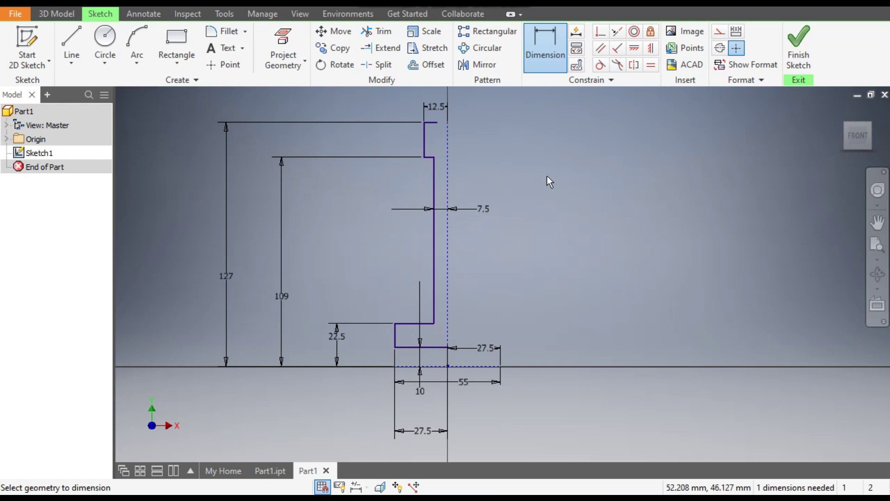
scroll(435, 107, "down", 4)
scroll(405, 207, "up", 2)
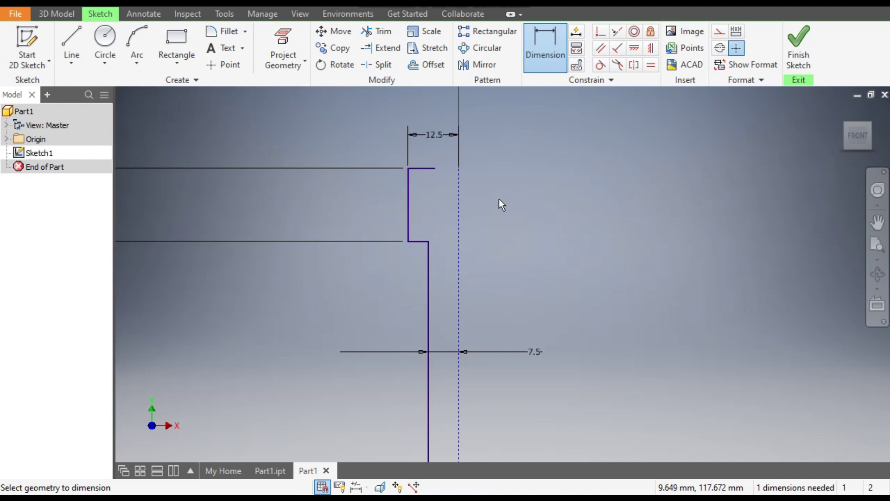
Step: Draw the slanted V-groove side and a short horizontal line ending on the centreline
left_click(72, 32)
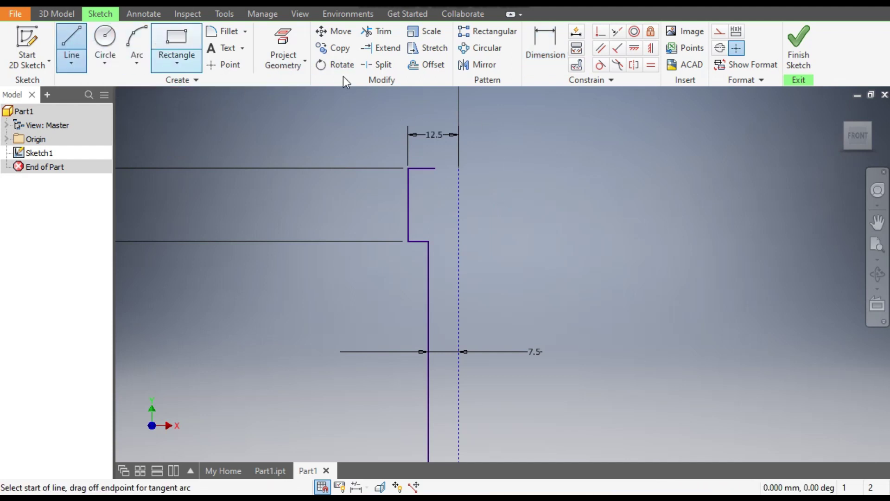
scroll(438, 176, "down", 2)
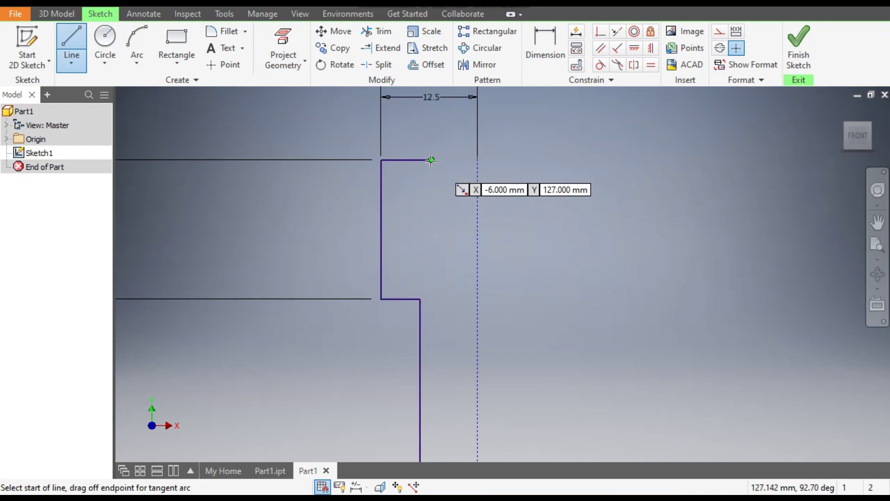
left_click(435, 168)
left_click(447, 268)
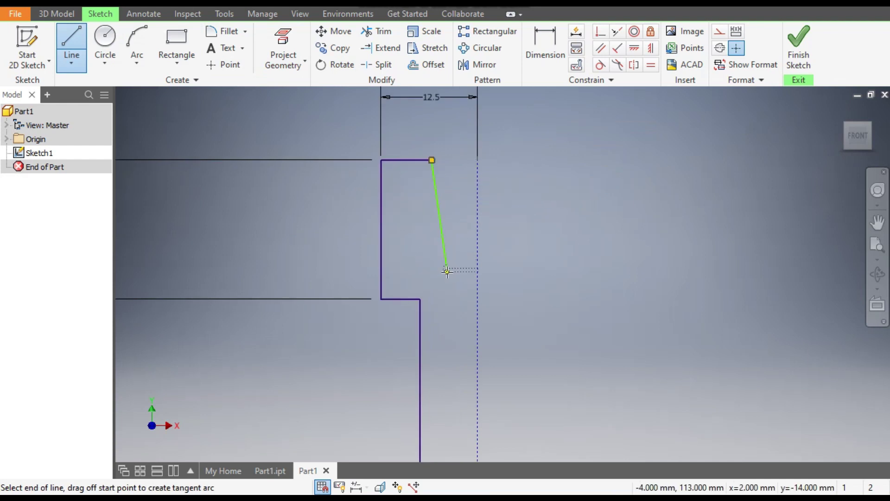
double_click(478, 268)
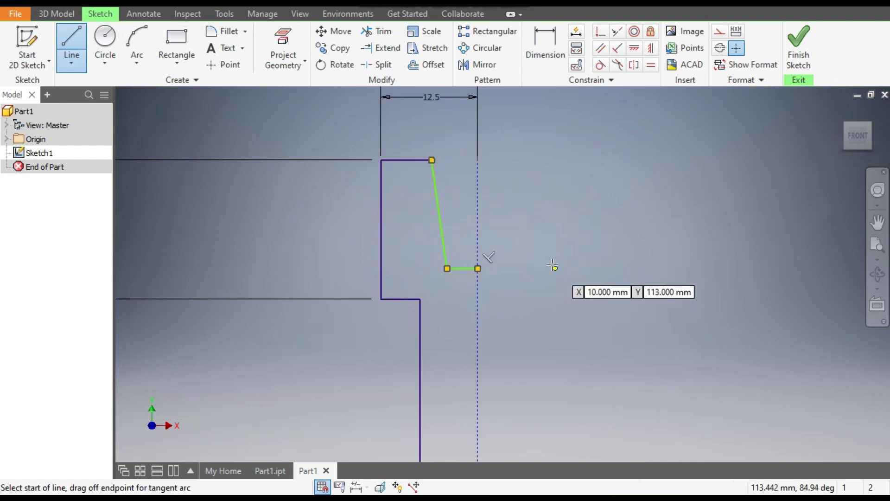
key("Escape")
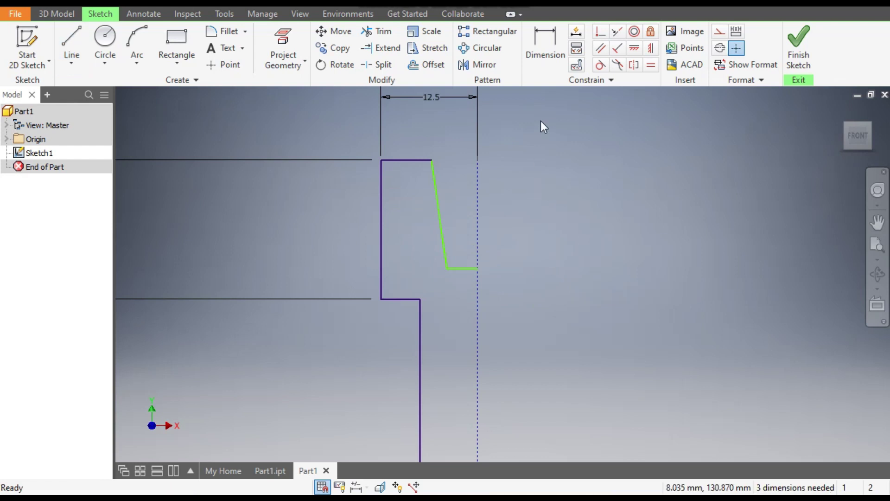
Step: Dimension the groove bottom width 4.75 (9.5/2) and the groove top offset 7.5 (15/2)
left_click(544, 52)
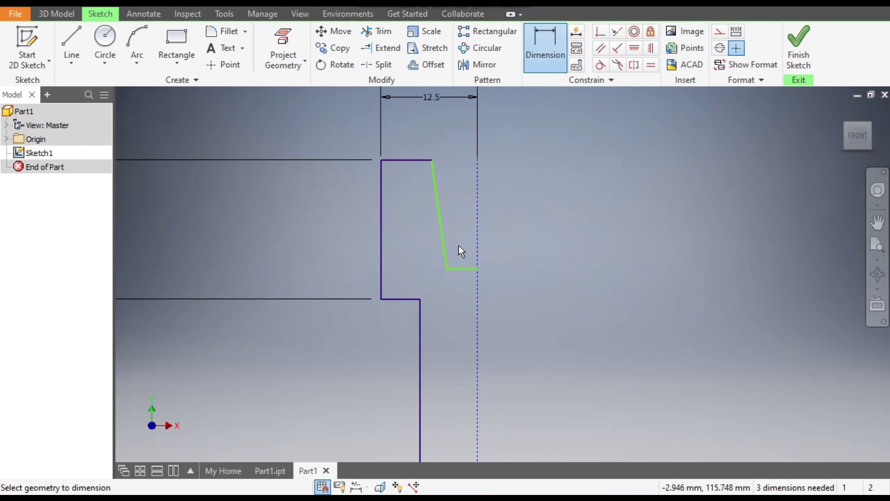
left_click(463, 268)
left_click(461, 290)
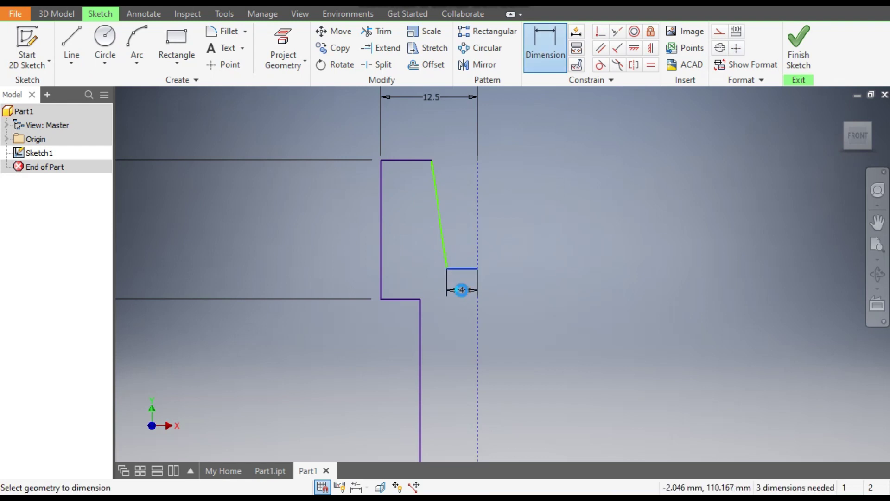
type("9.5")
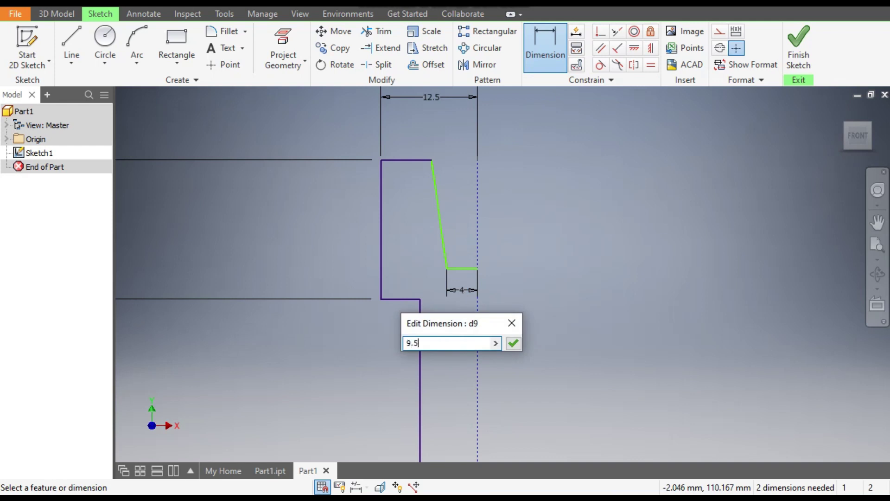
type("/2")
key("Return")
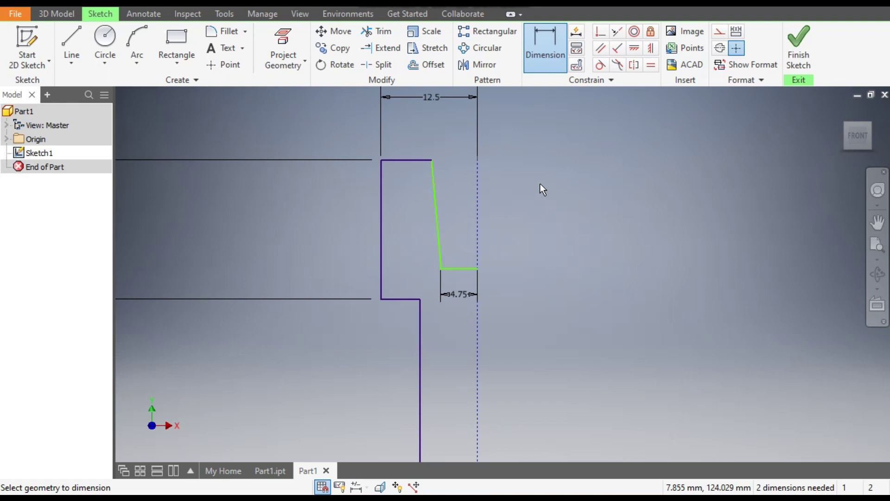
left_click(432, 160)
left_click(475, 170)
left_click(468, 138)
type("15/2")
key("Return")
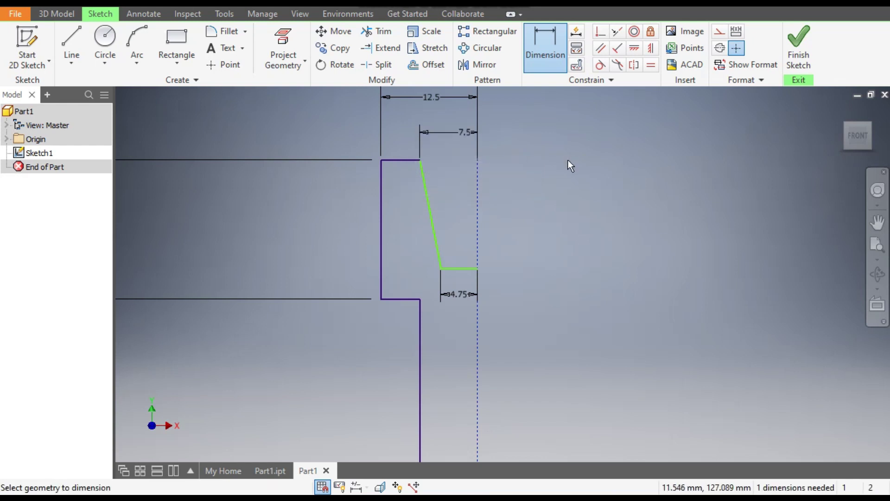
Step: Dimension the slanted groove side 14.50 (29/2), fully constraining the sketch
left_click(430, 217)
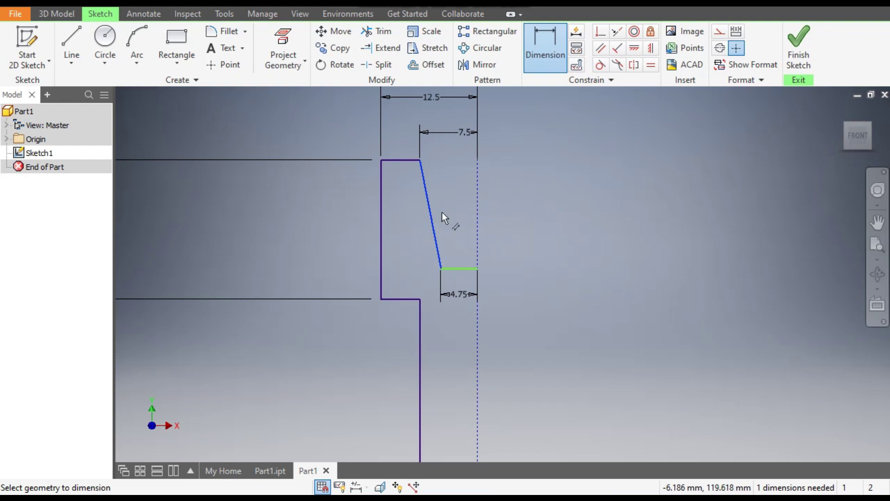
left_click(479, 199)
left_click(459, 190)
type("29")
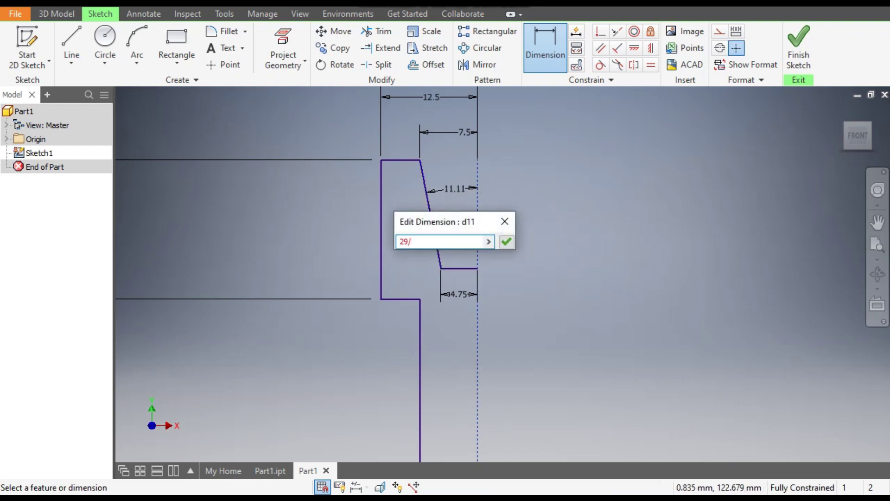
type("/2")
key("Return")
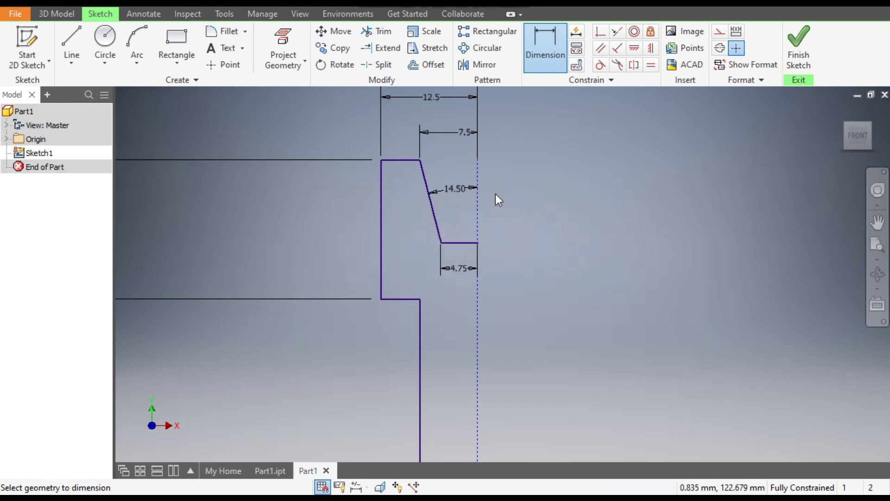
scroll(493, 158, "up", 5)
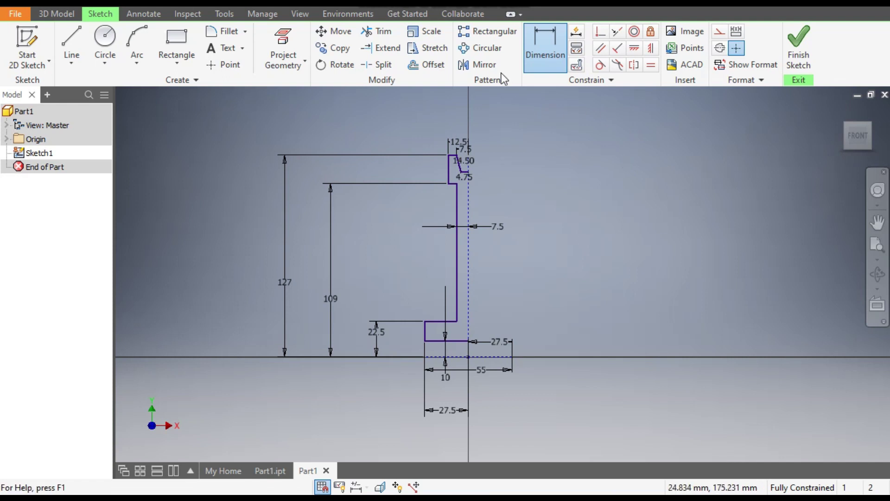
Step: Mirror all half-profile lines across the dashed vertical centreline into a symmetric outline
left_click(481, 66)
scroll(459, 180, "down", 4)
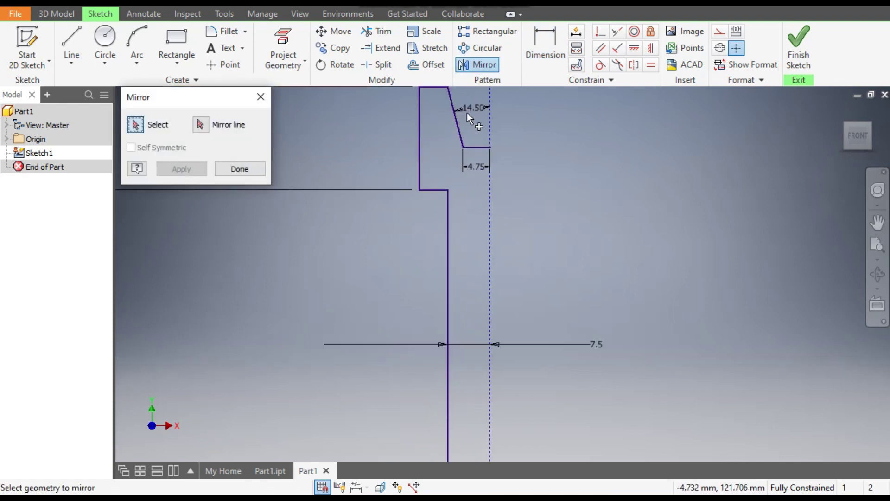
left_click_drag(474, 97, 357, 334)
scroll(441, 169, "up", 4)
scroll(442, 243, "down", 4)
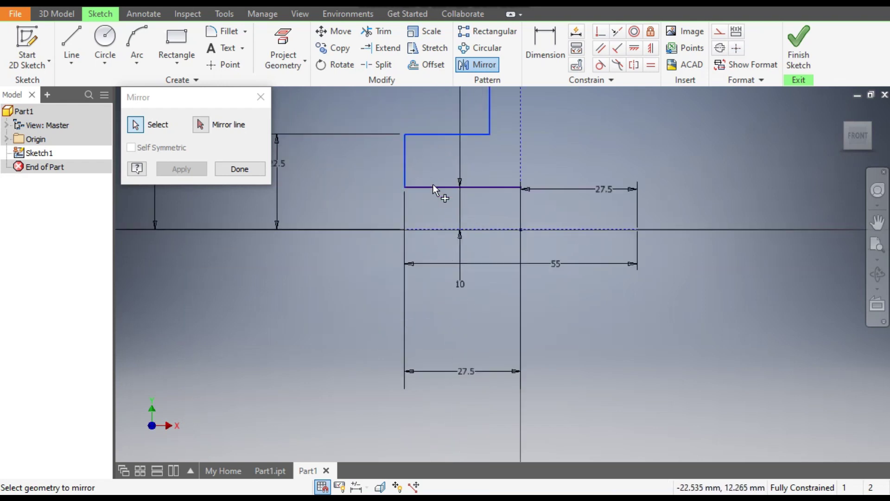
scroll(528, 287, "up", 4)
middle_click_drag(538, 239, 492, 278)
scroll(526, 248, "down", 3)
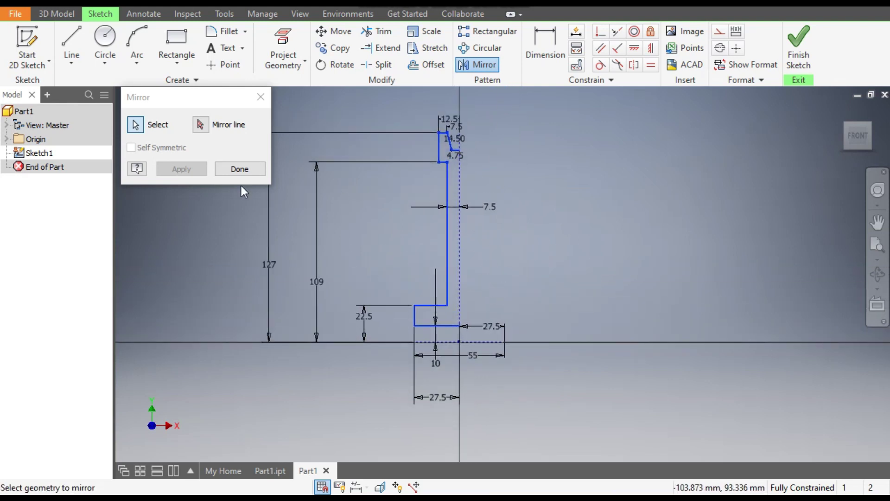
left_click(200, 124)
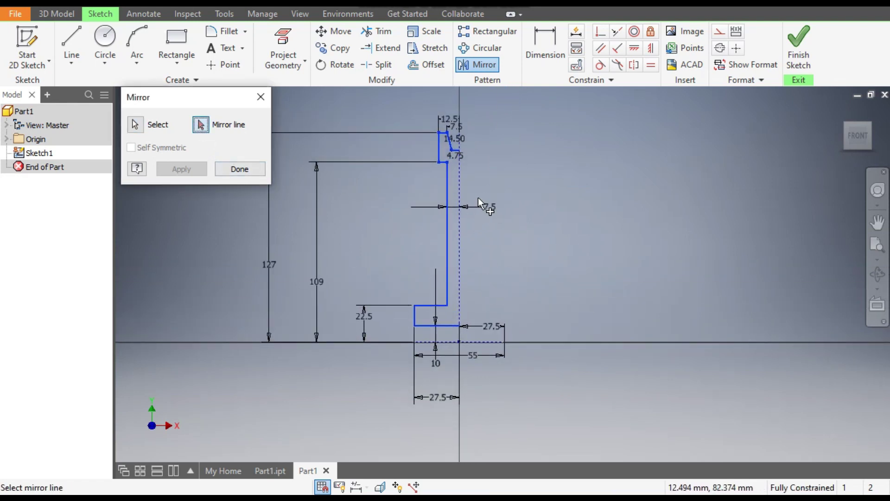
left_click(460, 189)
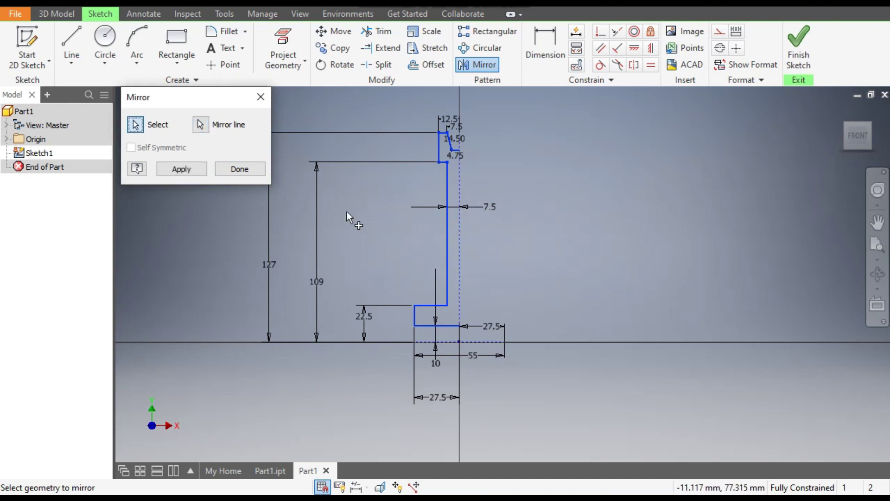
left_click(192, 169)
left_click(232, 170)
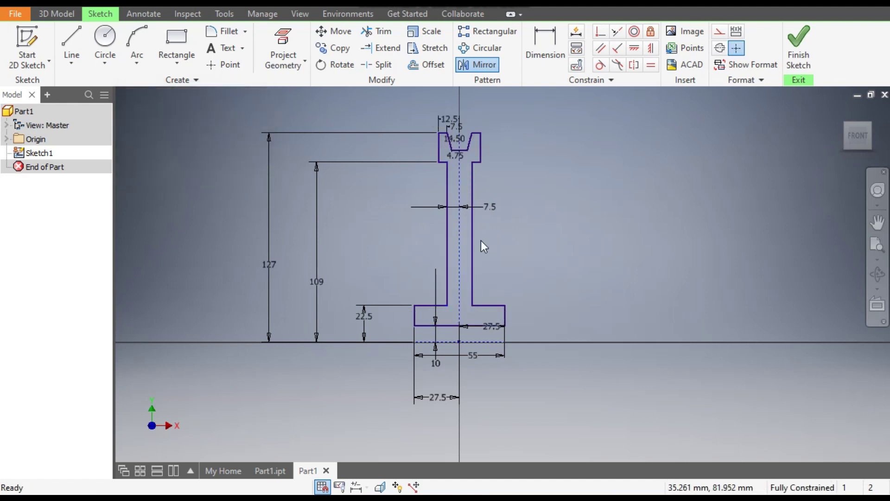
scroll(464, 311, "up", 3)
Step: Finish Sketch1 so the completed profile outline returns to the 3D Model environment
scroll(472, 365, "down", 5)
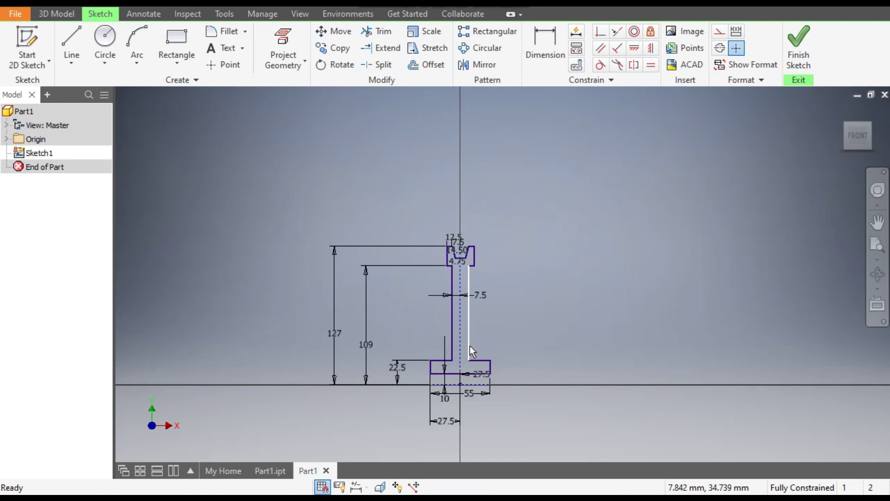
scroll(467, 344, "up", 4)
scroll(466, 344, "down", 1)
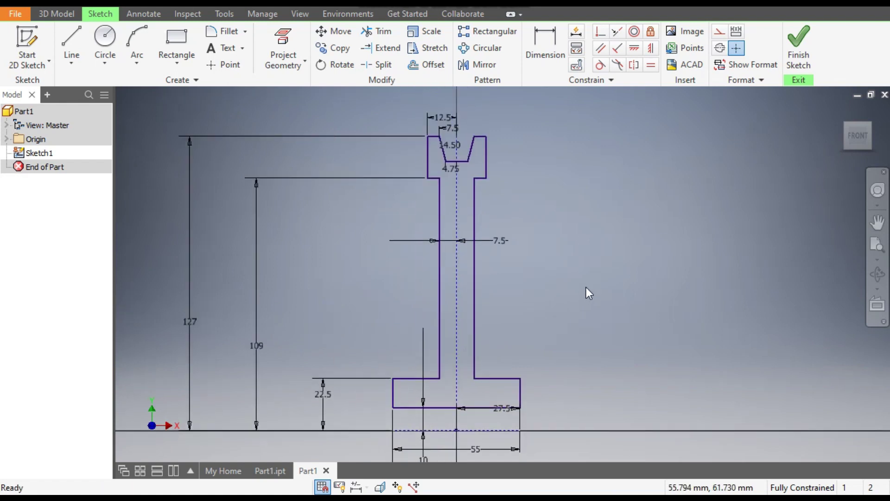
left_click(801, 53)
scroll(561, 337, "up", 3)
scroll(559, 341, "down", 1)
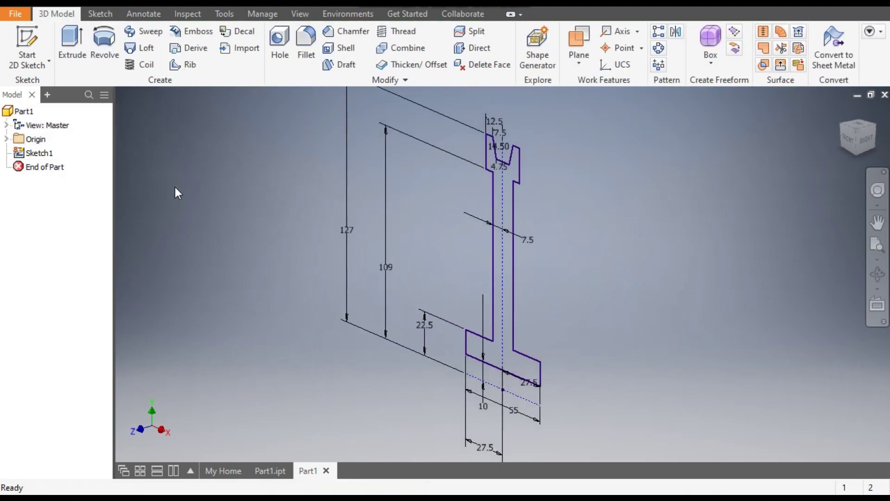
Step: Revolve the profile a full turn about the centre axis into Revolution1, viewed from the right
left_click(101, 49)
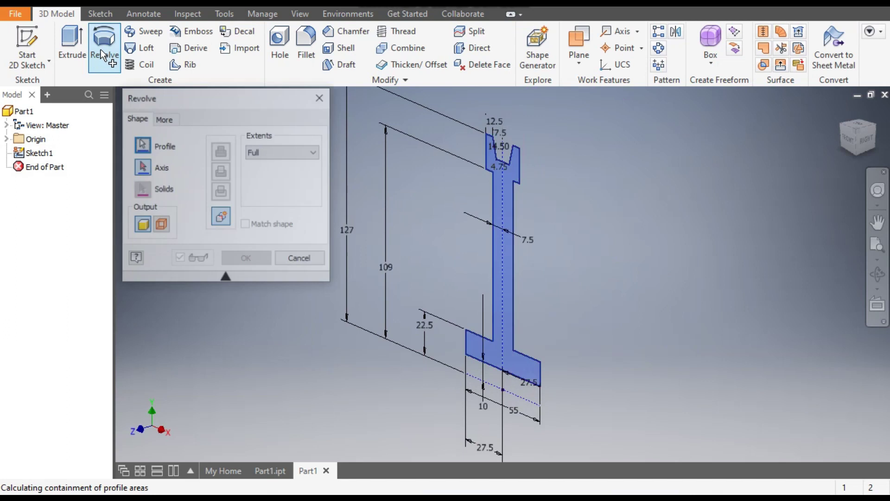
scroll(582, 157, "down", 2)
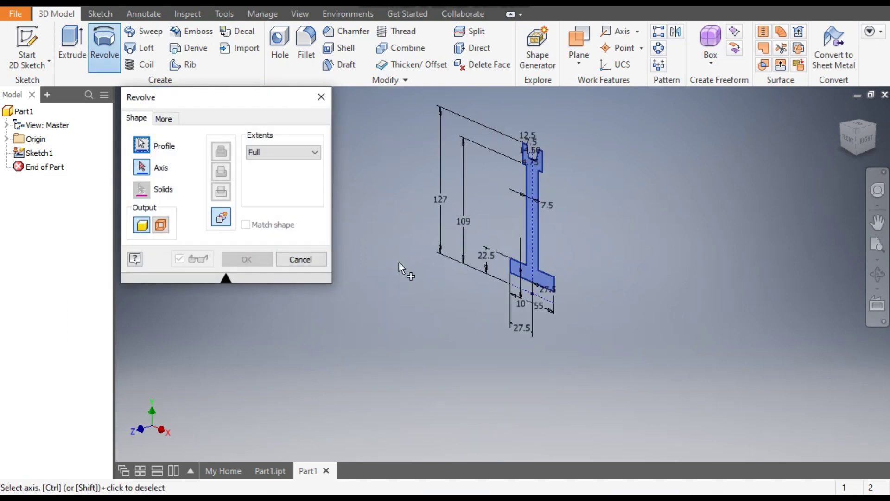
left_click(144, 171)
left_click(520, 299)
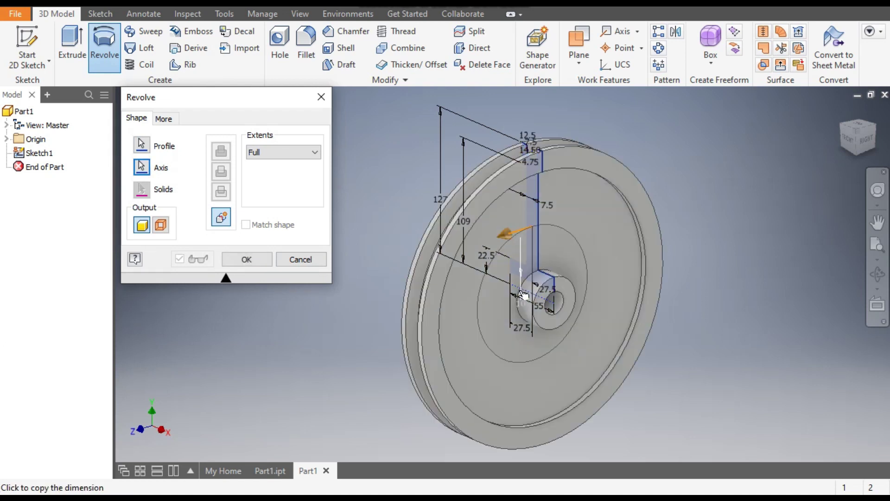
left_click(249, 260)
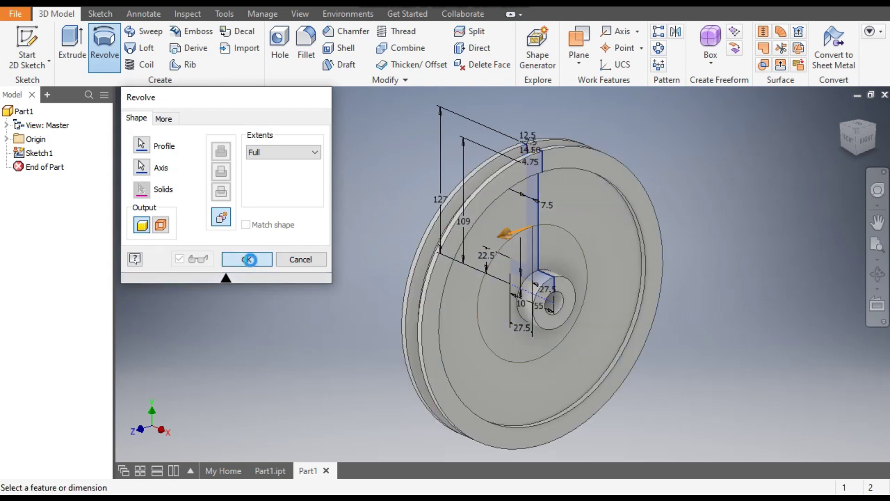
left_click(865, 139)
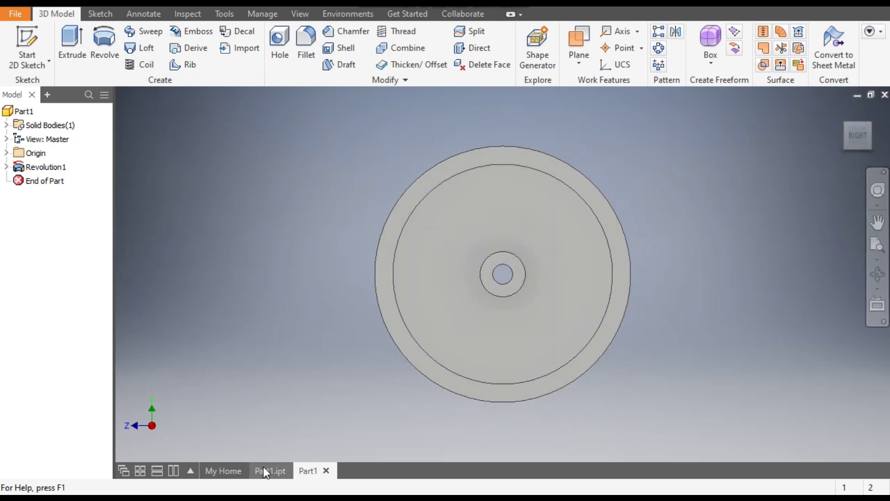
left_click(265, 469)
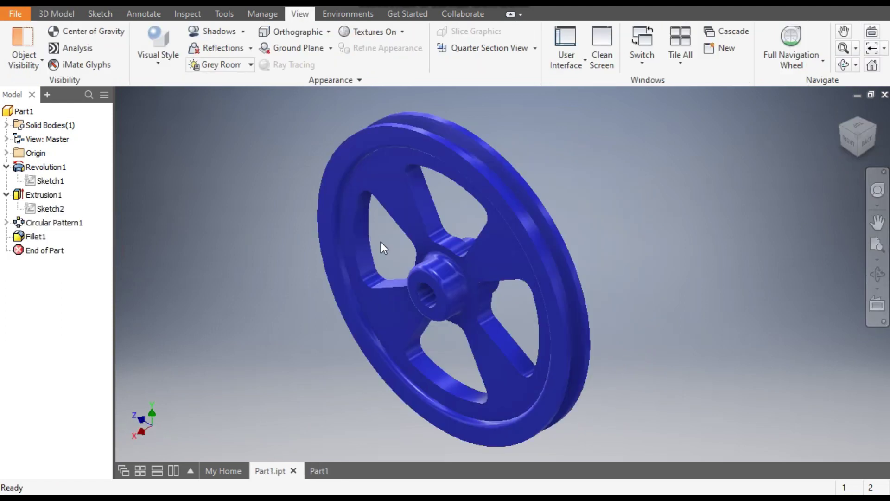
left_click(851, 147)
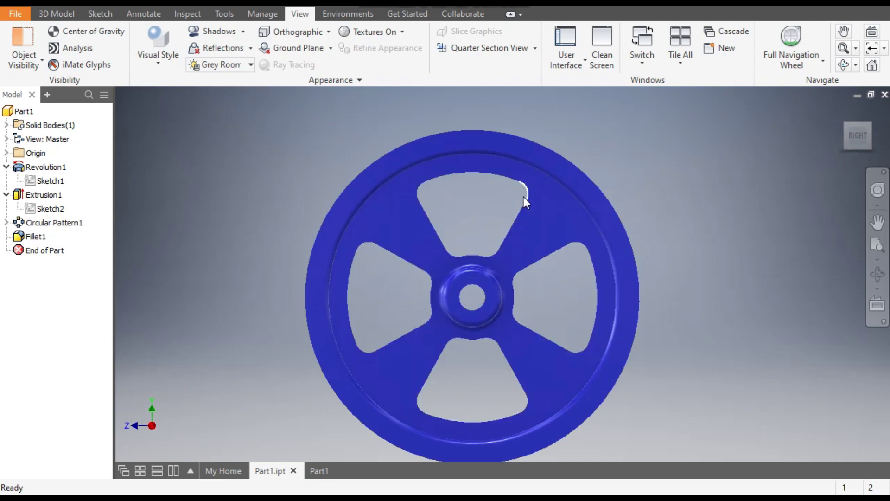
left_click(316, 470)
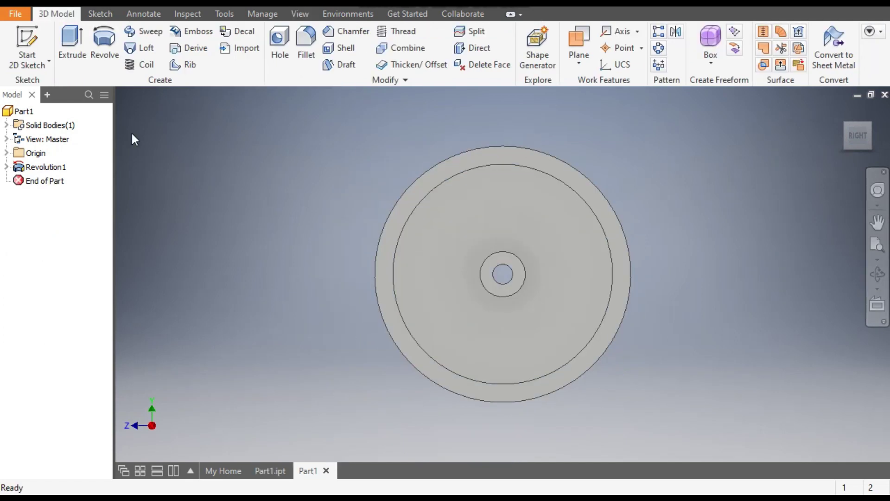
left_click(841, 113)
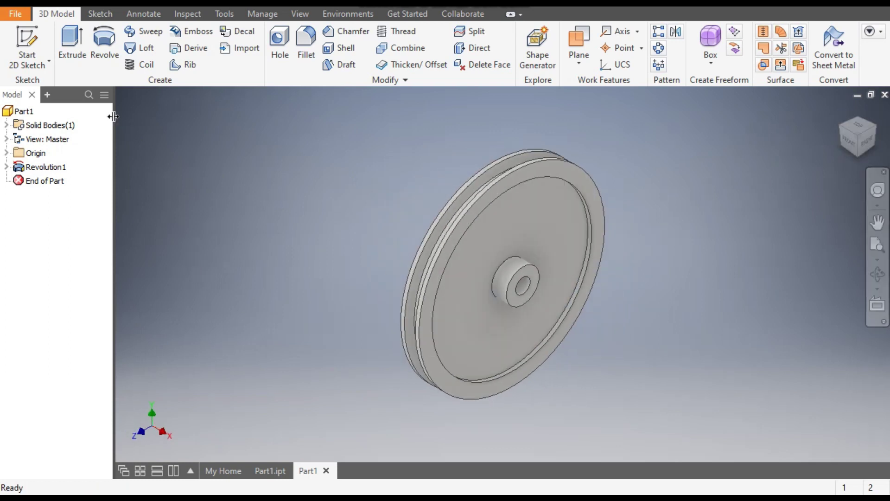
Step: Start a new 2D sketch, Sketch2, on the origin YZ Plane
left_click(26, 47)
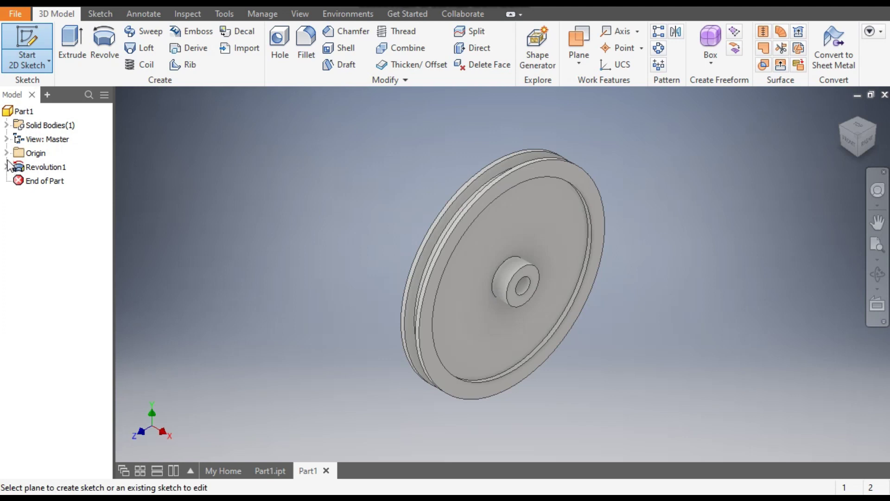
left_click(6, 153)
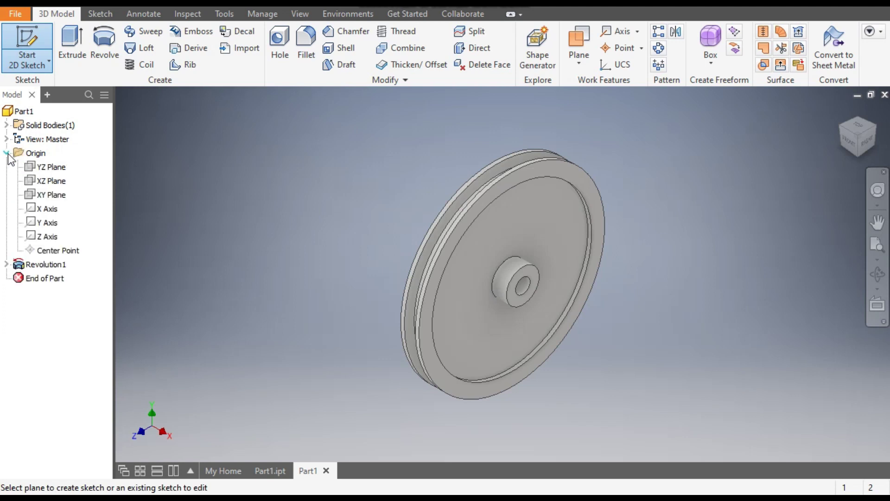
left_click(48, 167)
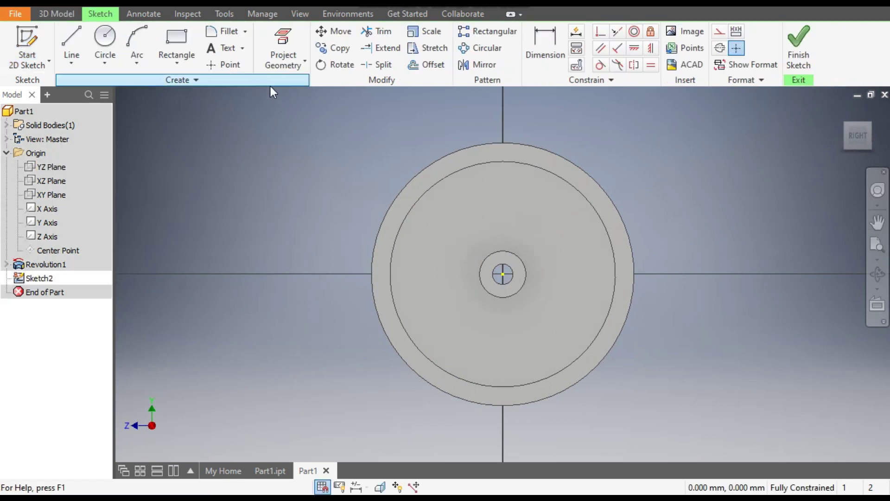
Step: Set the visual style to Wireframe so the disc shows only as outlines
left_click(297, 14)
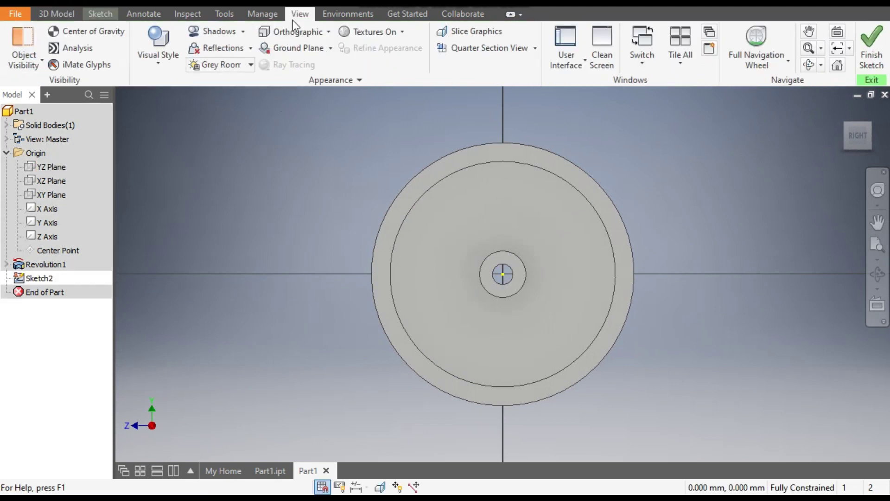
left_click(158, 62)
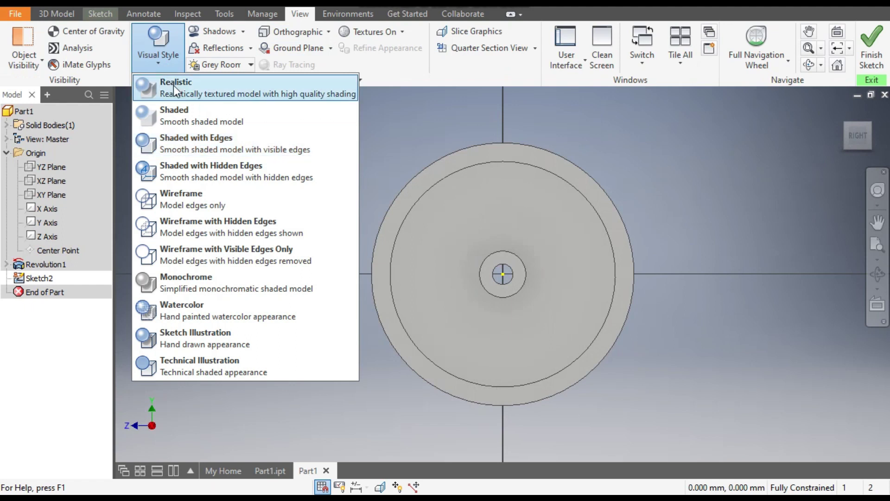
left_click(205, 200)
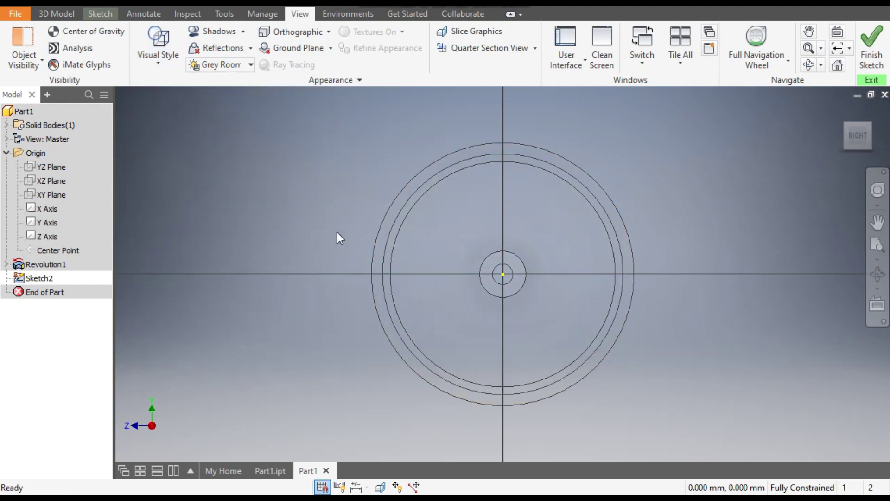
middle_click_drag(337, 233, 309, 197)
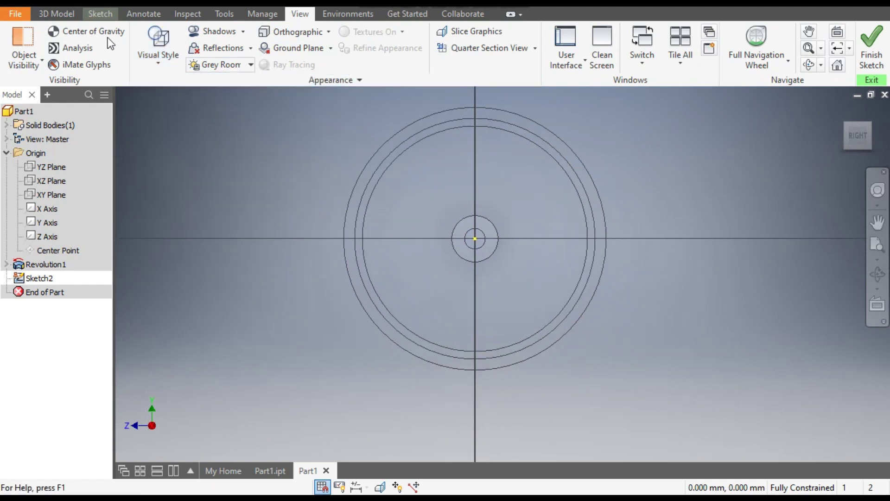
left_click(101, 16)
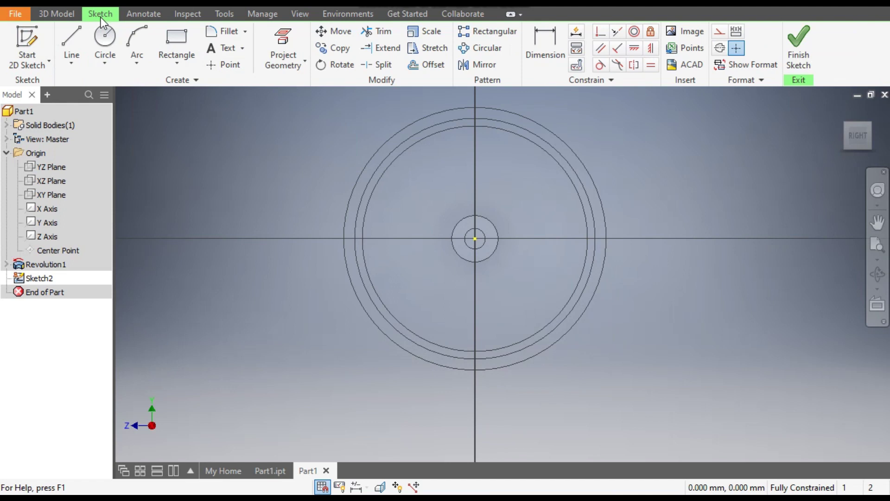
Step: Draw two circles centred on the sketch origin with diameters 190 and 64
left_click(102, 44)
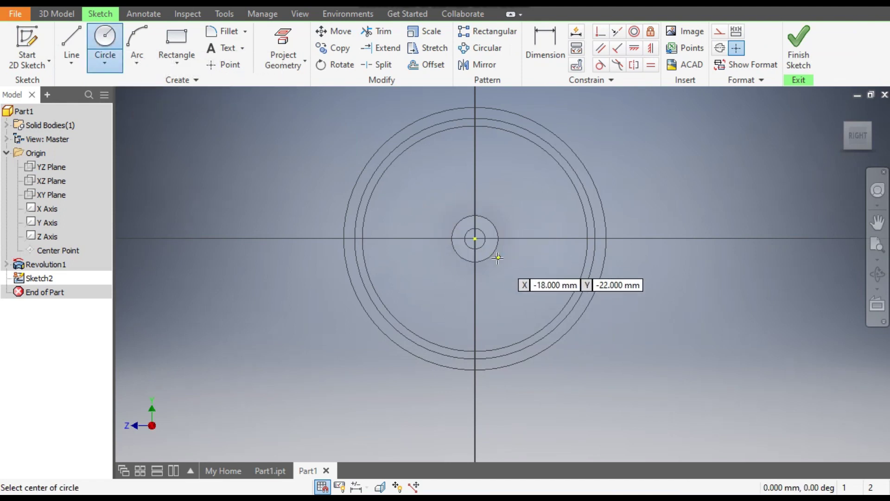
left_click(475, 238)
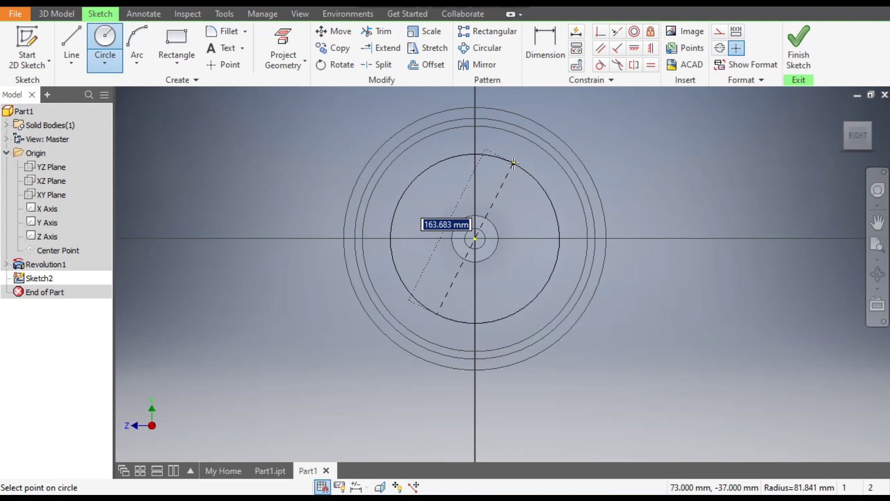
type("190")
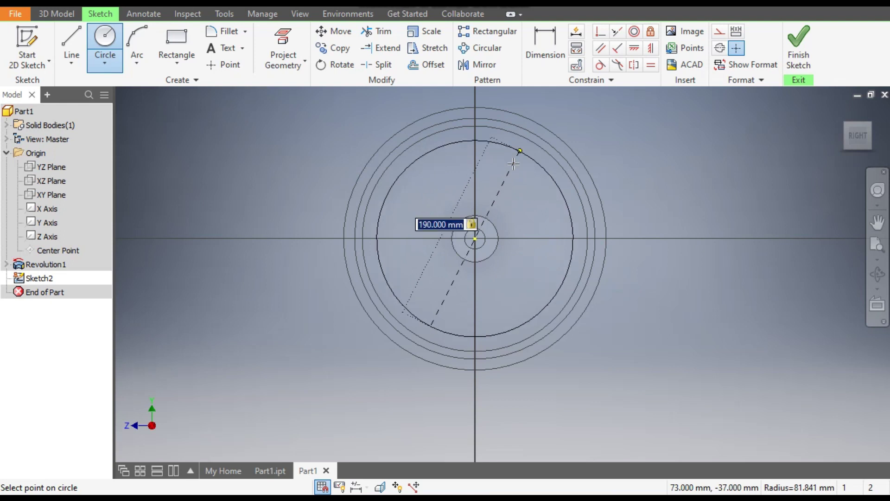
key("Return")
left_click(475, 239)
type("64")
key("Return")
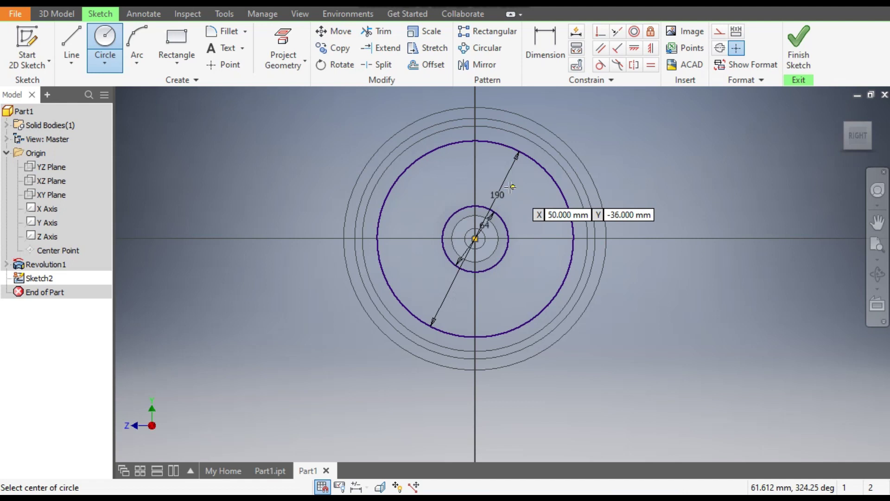
Step: Draw a diagonal radial line from the centre to the 190 circle and a vertical line
left_click(71, 36)
scroll(391, 182, "up", 3)
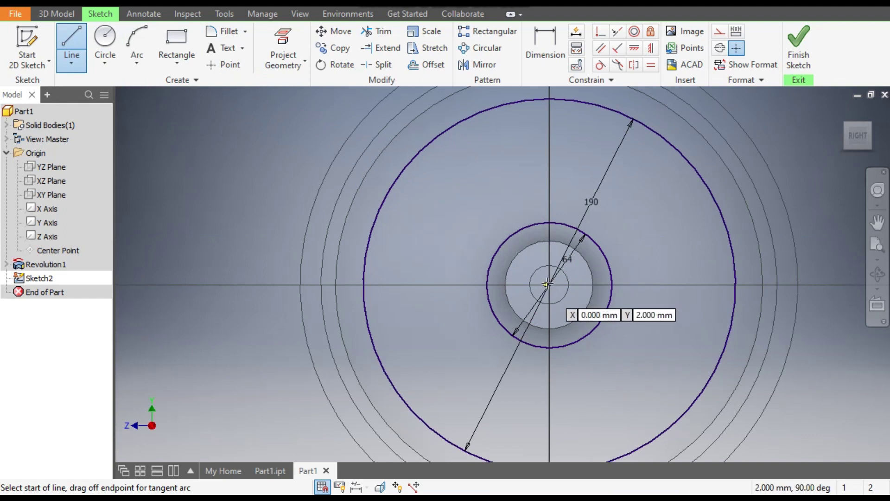
left_click(548, 284)
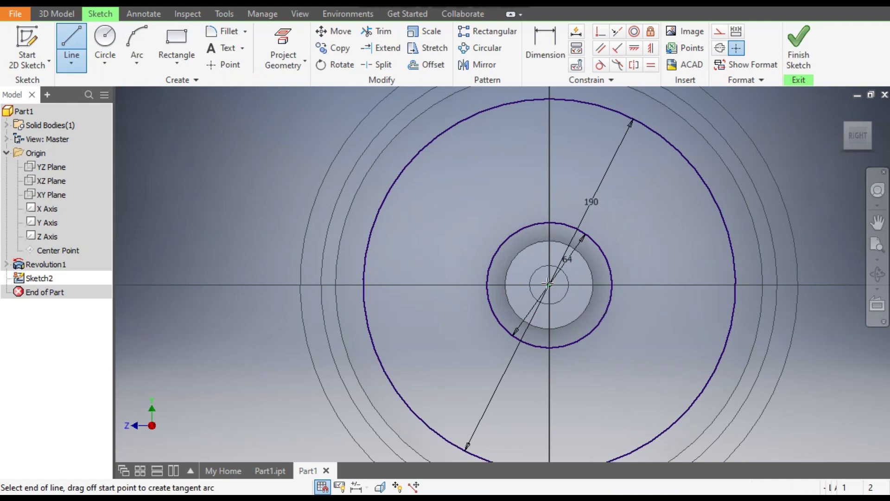
left_click(431, 140)
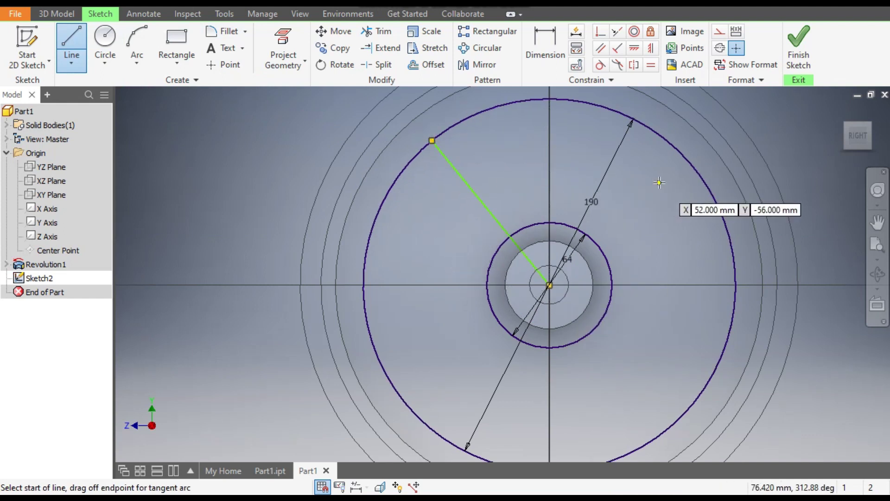
key("Escape")
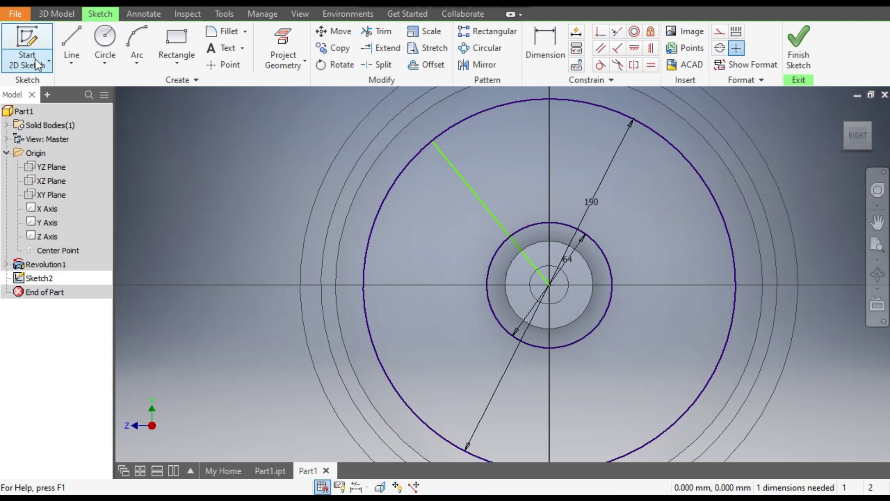
left_click(71, 38)
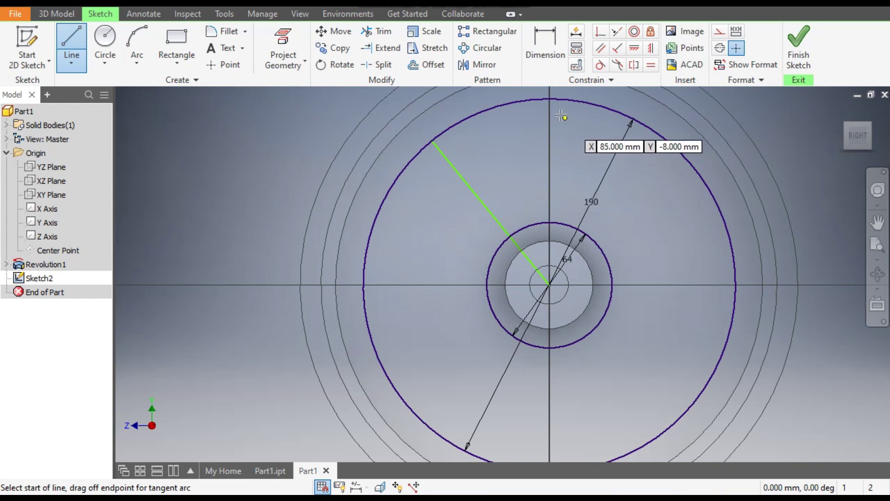
left_click(549, 98)
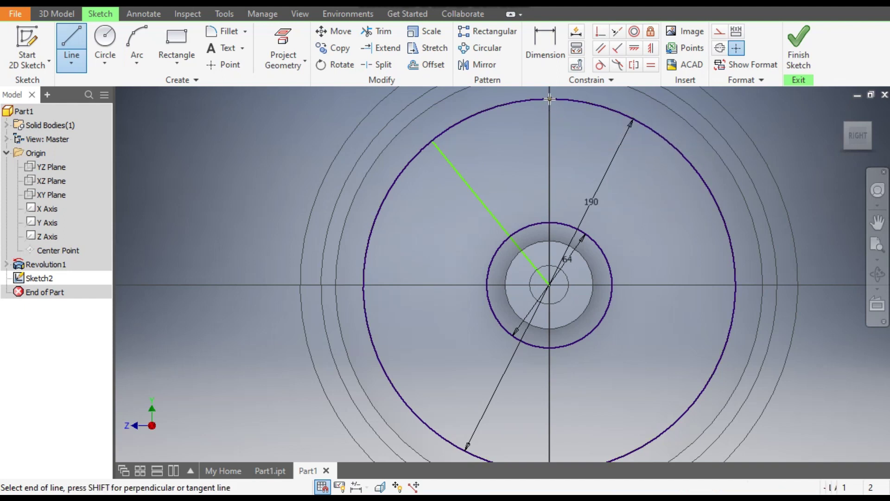
left_click(549, 284)
key("Escape")
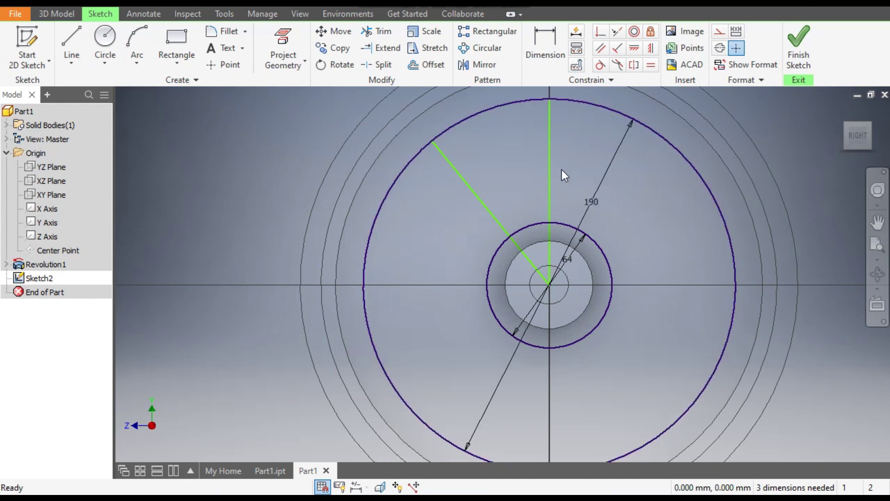
left_click_drag(550, 173, 571, 177)
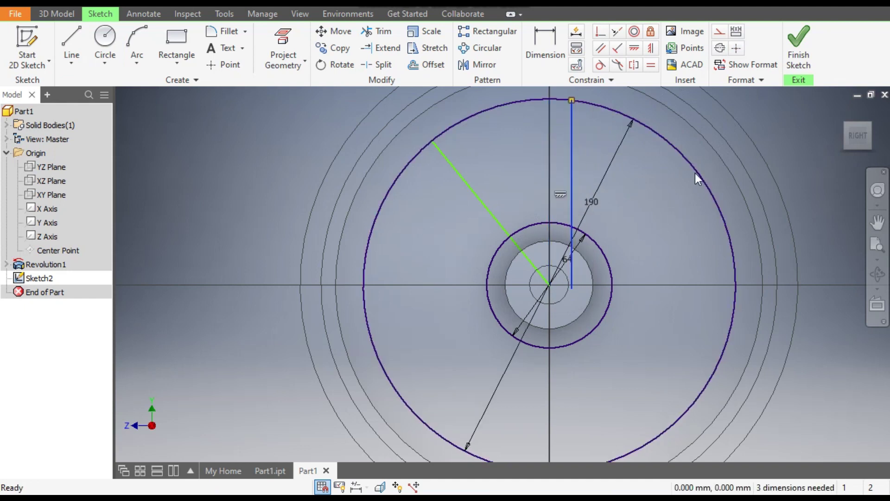
Step: Constrain the vertical line's lower endpoint to the circles' centre point
left_click(600, 31)
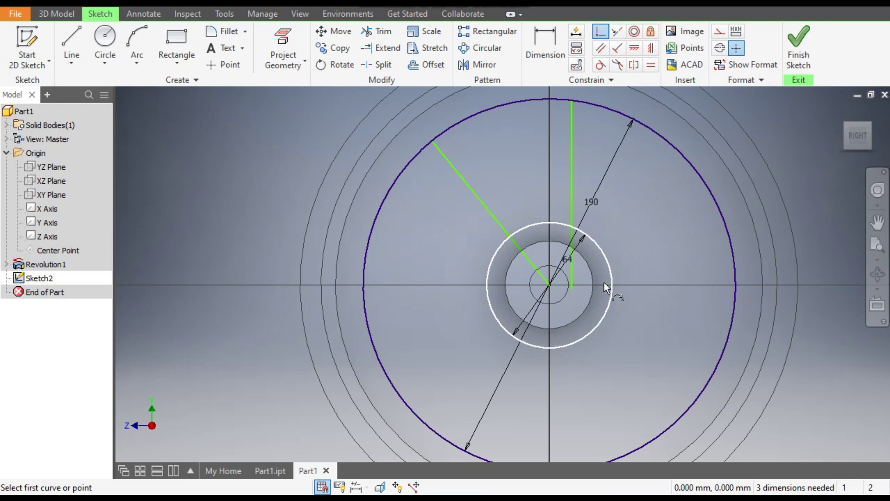
left_click(572, 288)
left_click(552, 284)
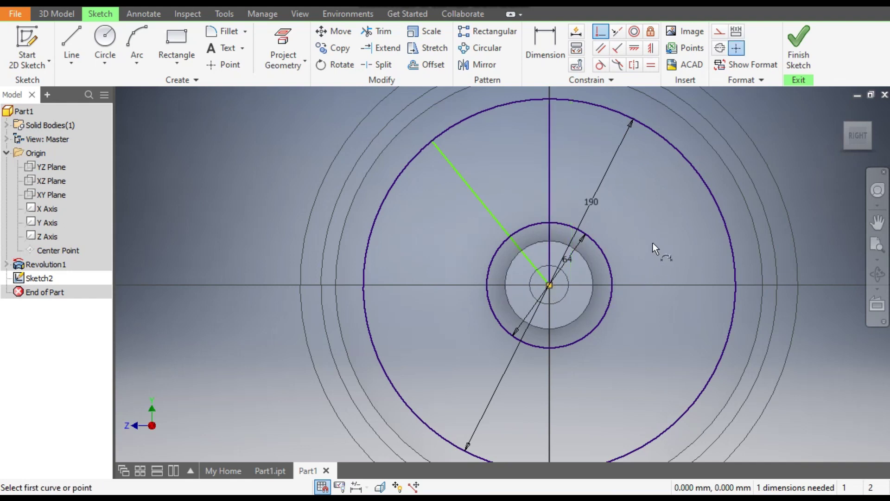
key("Escape")
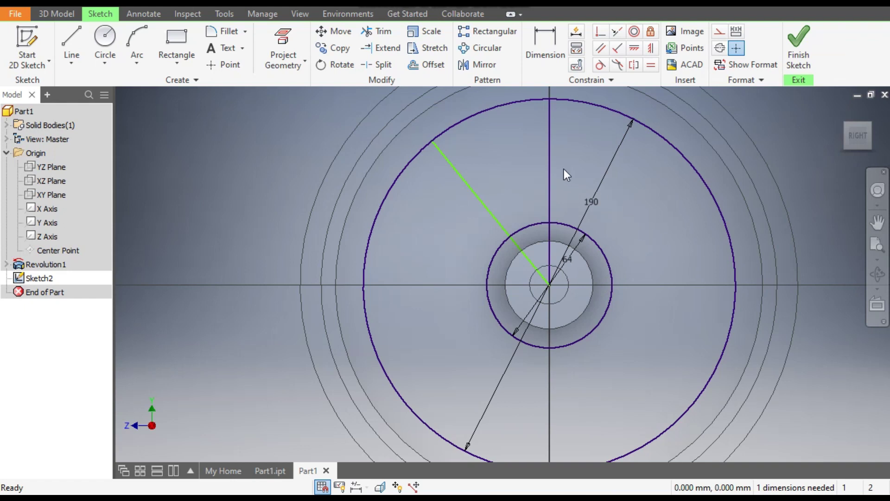
Step: Convert the diagonal line into dashed construction geometry
left_click(550, 162)
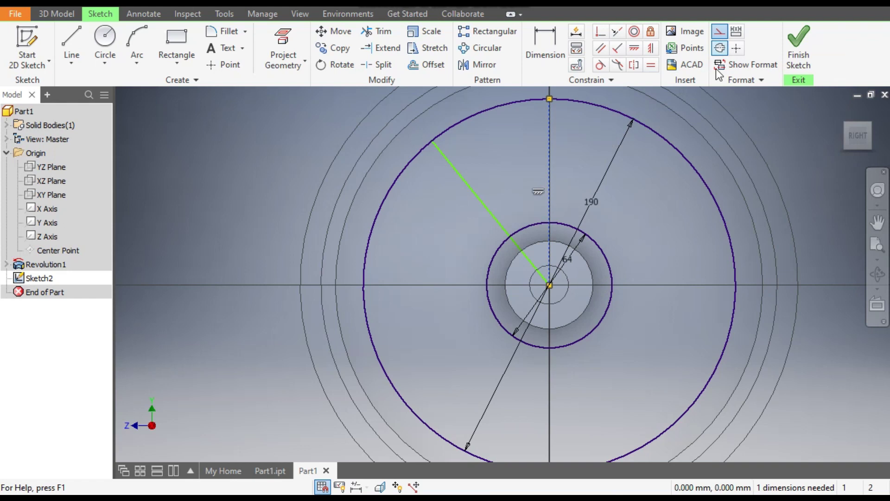
left_click(468, 184)
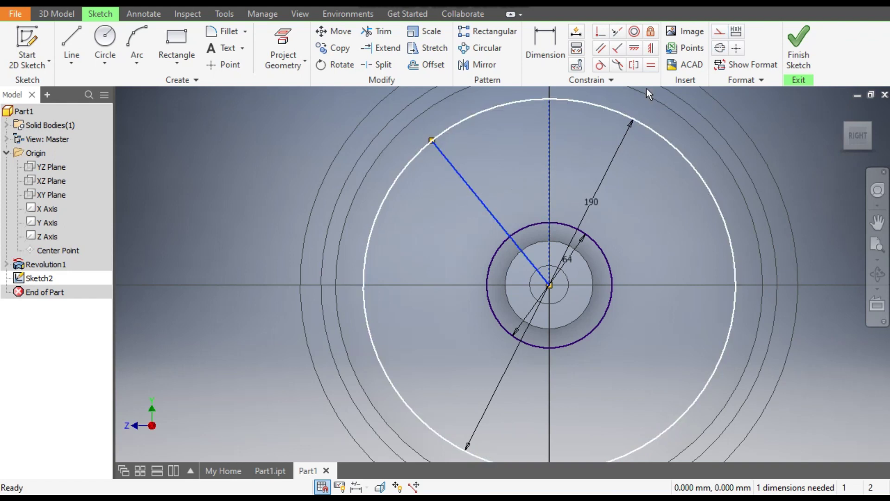
left_click(720, 33)
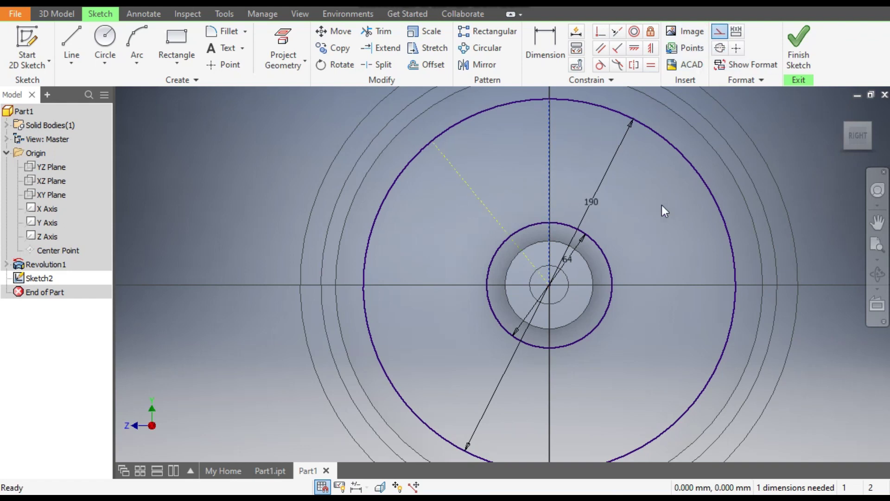
left_click_drag(466, 186, 487, 179)
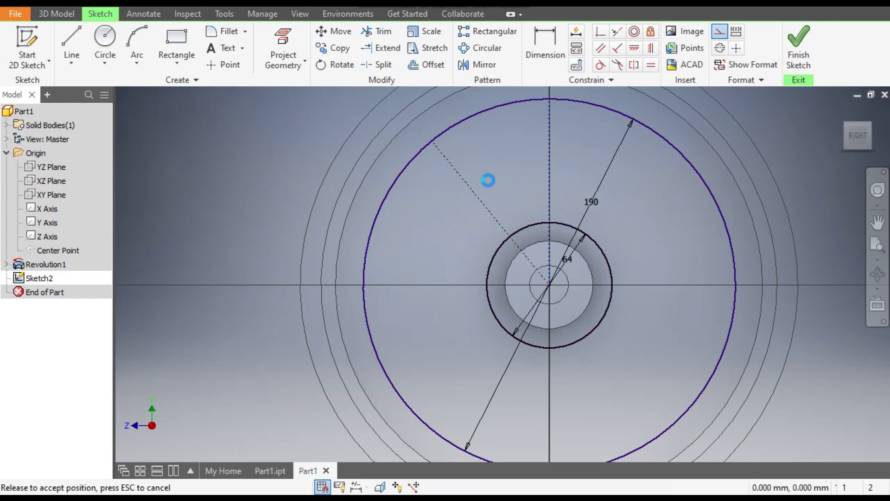
Step: Dimension the construction line at 29° from the vertical axis
left_click(544, 37)
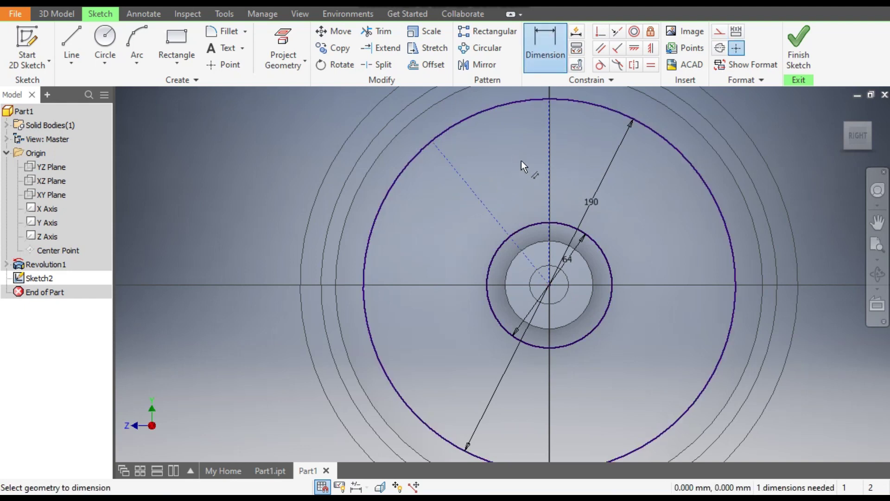
left_click(549, 143)
left_click(504, 159)
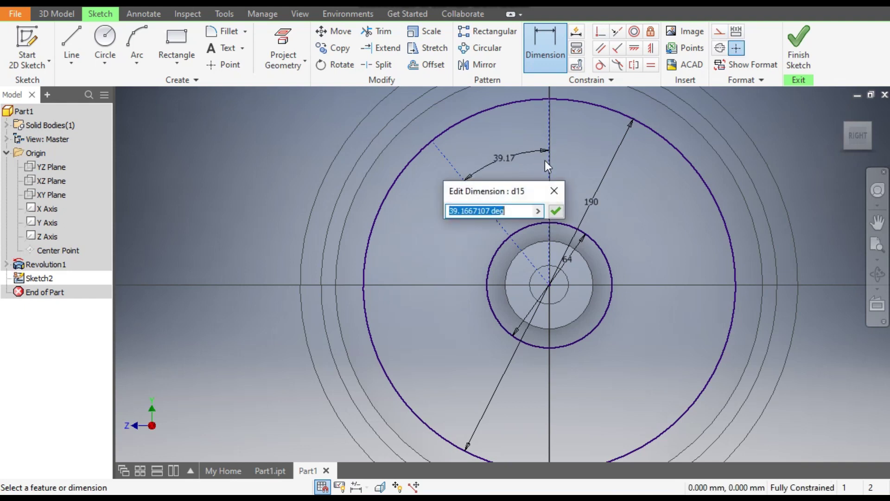
type("29")
key("Return")
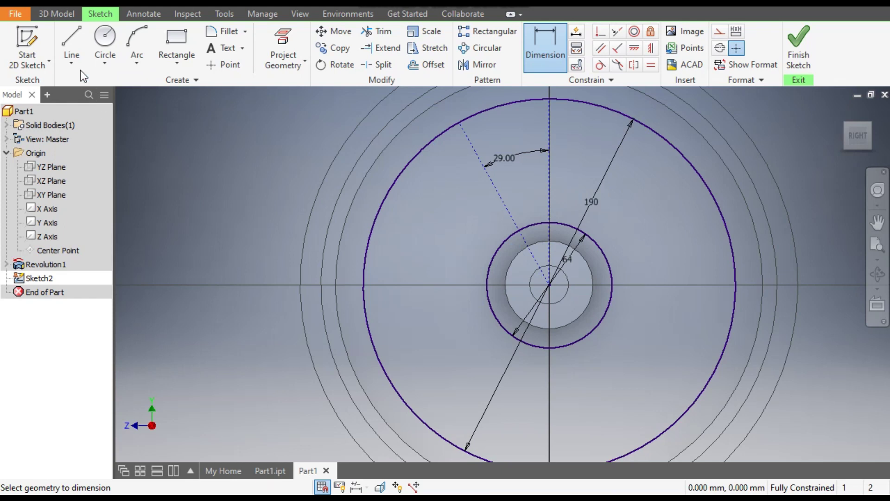
Step: Draw a radial spoke line from the 190 outer circle to the 64 inner circle
left_click(72, 35)
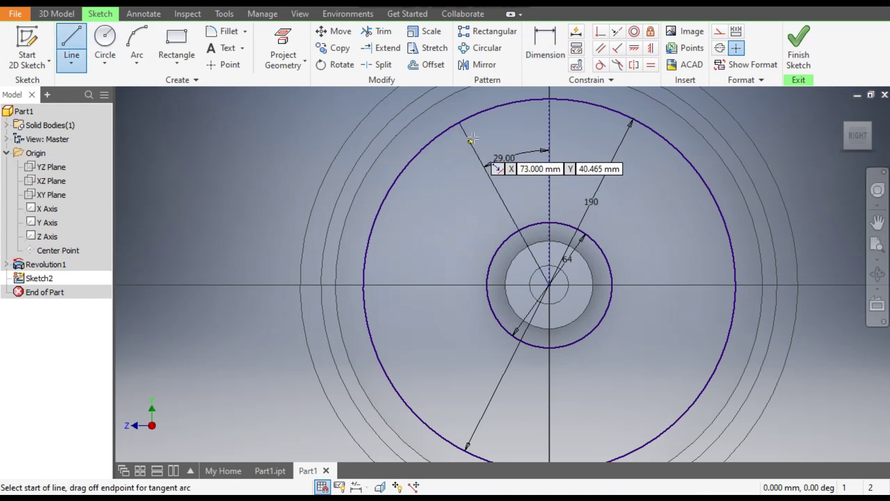
left_click(461, 122)
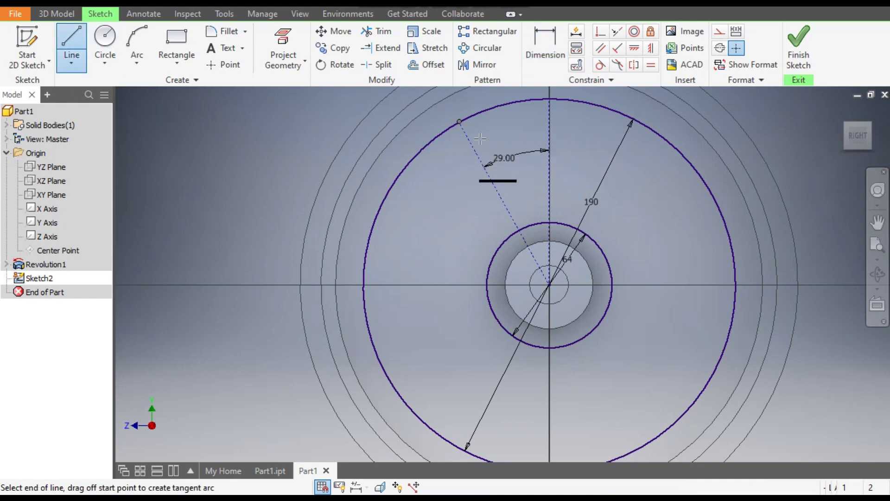
left_click(520, 231)
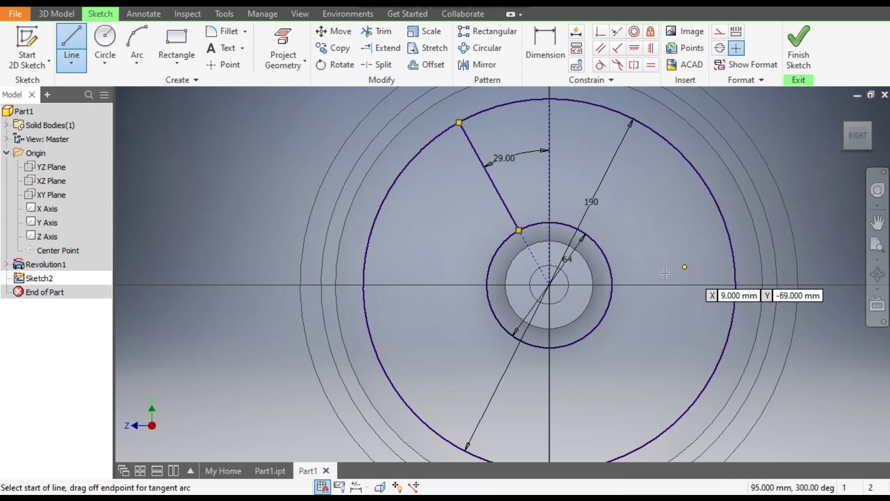
scroll(548, 286, "down", 3)
scroll(549, 248, "up", 3)
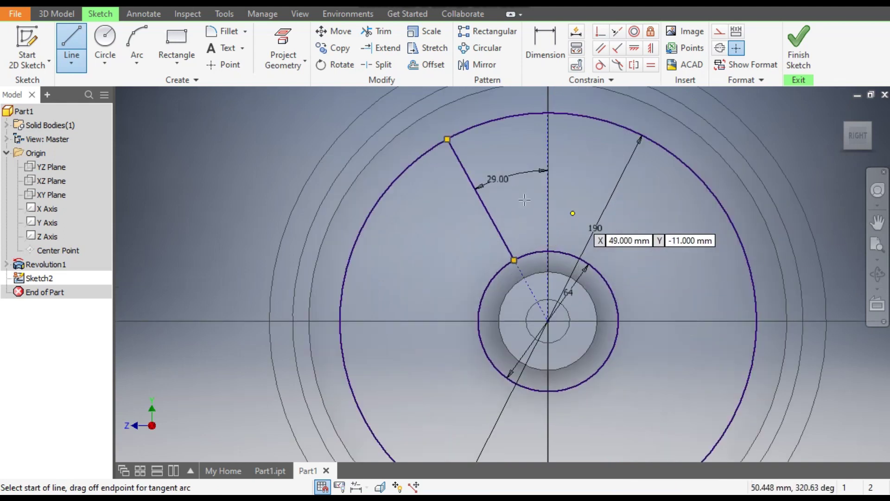
Step: Mirror the spoke line about the vertical axis to create its opposite twin
left_click(477, 64)
left_click(486, 214)
left_click(199, 126)
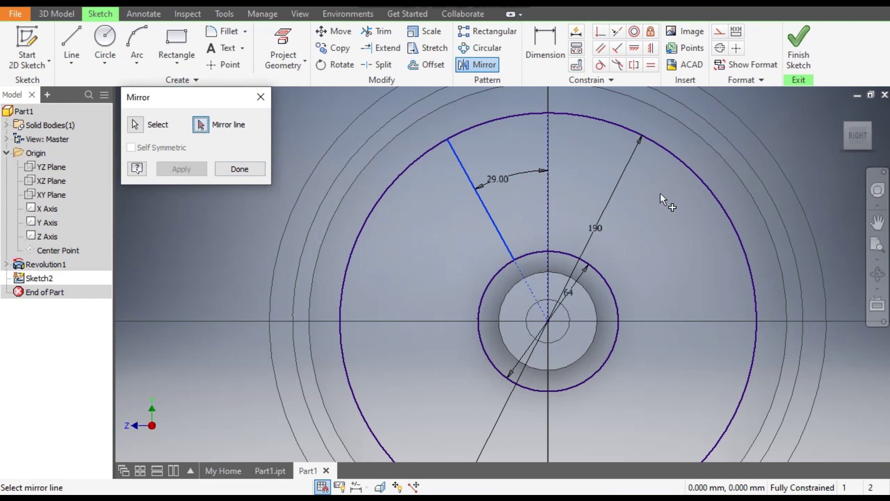
left_click(549, 147)
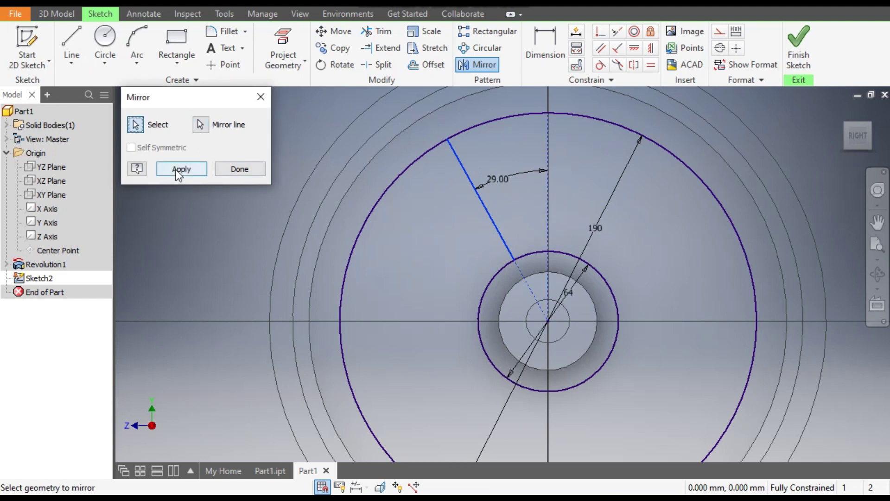
left_click(178, 172)
left_click(239, 169)
scroll(505, 213, "up", 3)
middle_click_drag(526, 203, 529, 178)
scroll(529, 178, "down", 2)
scroll(471, 169, "down", 2)
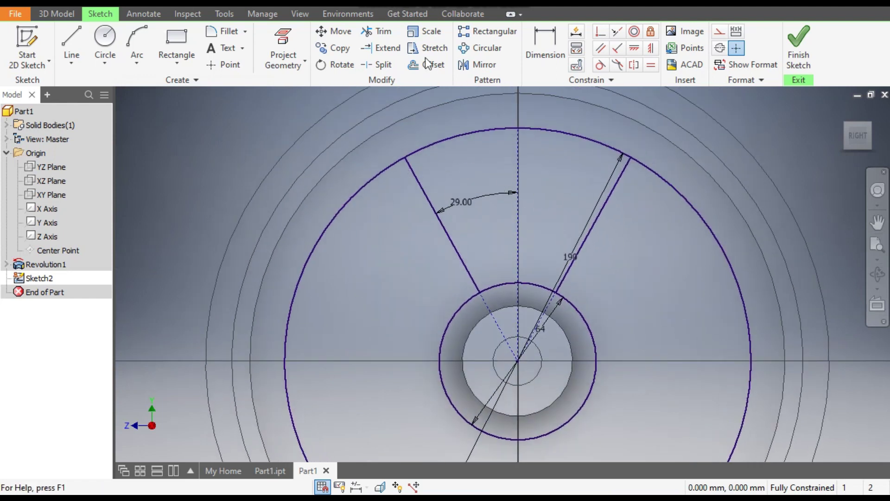
Step: Trim the 190 and 64 circles outside the two spoke lines, leaving a closed wedge
left_click(352, 198)
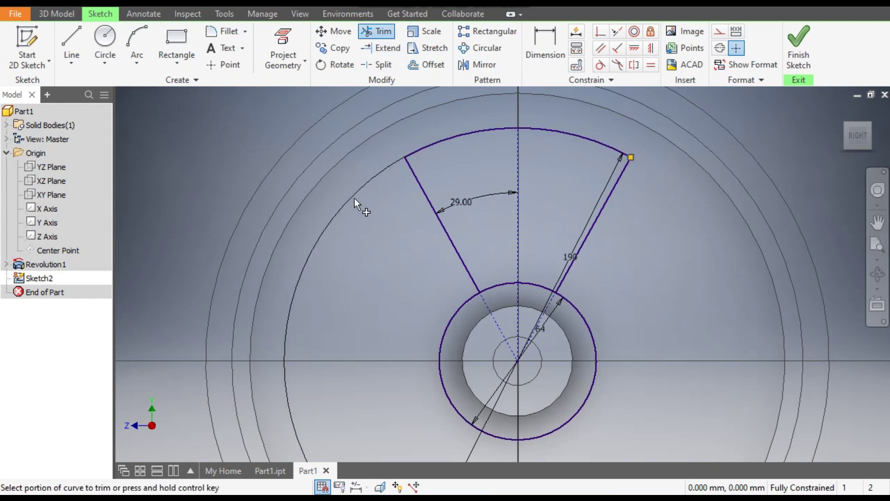
left_click(595, 333)
scroll(624, 241, "down", 2)
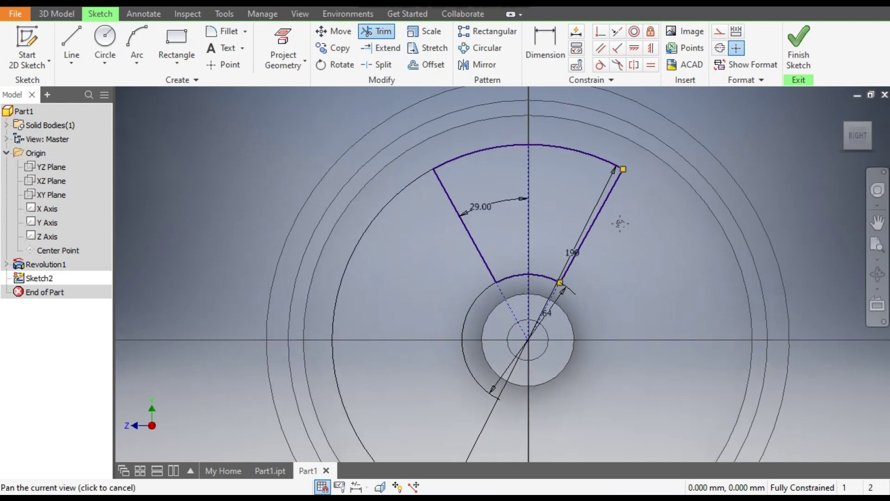
middle_click_drag(620, 224, 622, 179)
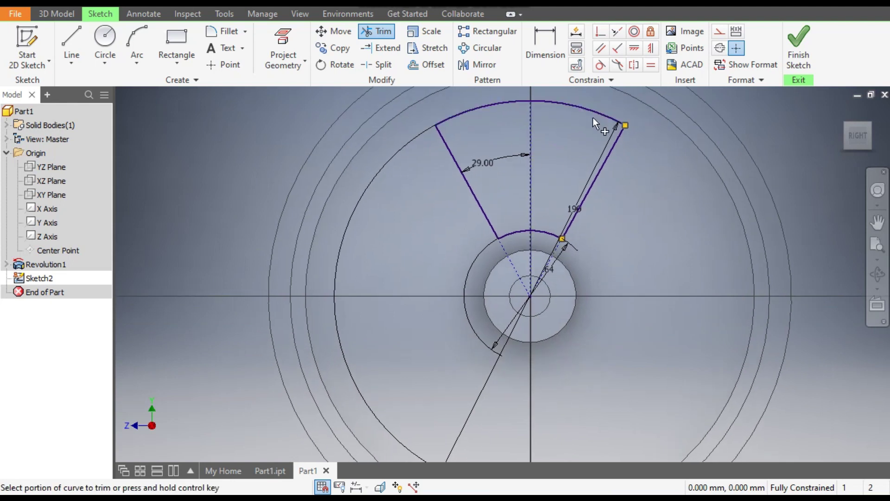
middle_click_drag(596, 123, 580, 172)
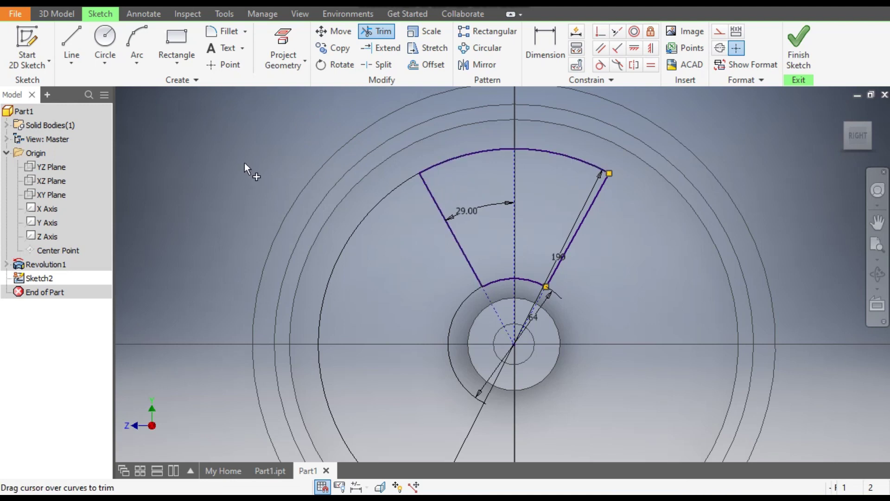
Step: Round all four wedge corners with radius-10 sketch fillets
left_click(225, 31)
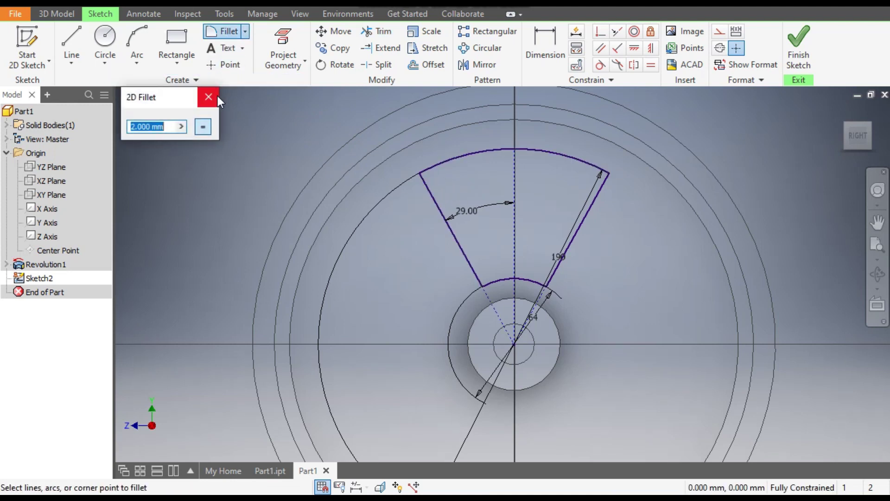
type("10")
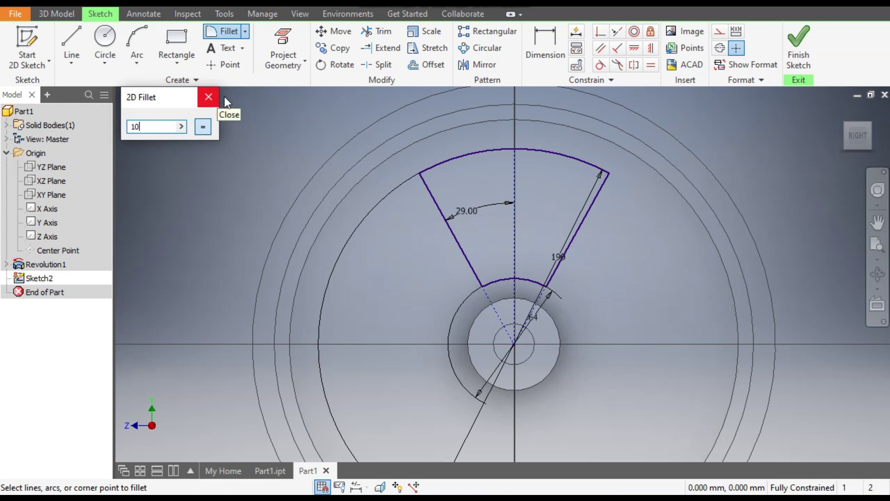
left_click(433, 166)
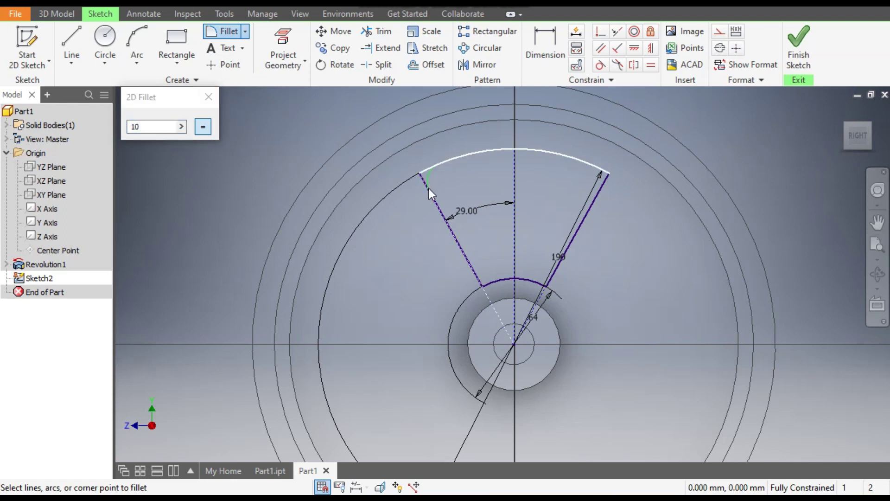
left_click(429, 188)
left_click(592, 167)
left_click(599, 186)
left_click(543, 280)
left_click(554, 270)
left_click(482, 280)
left_click(477, 273)
key("Escape")
scroll(416, 160, "up", 5)
Step: Trim the leftover line stubs past the top-right, bottom-right and bottom-left fillets
left_click(375, 31)
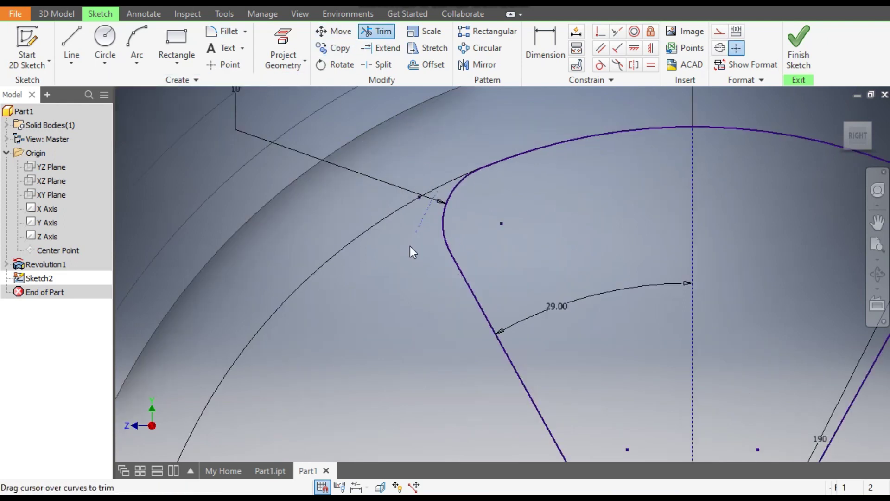
scroll(410, 199, "down", 5)
scroll(588, 209, "up", 5)
left_click_drag(646, 225, 656, 182)
scroll(655, 218, "down", 5)
scroll(574, 318, "up", 4)
left_click_drag(608, 322, 566, 330)
left_click_drag(426, 326, 417, 338)
scroll(523, 320, "down", 2)
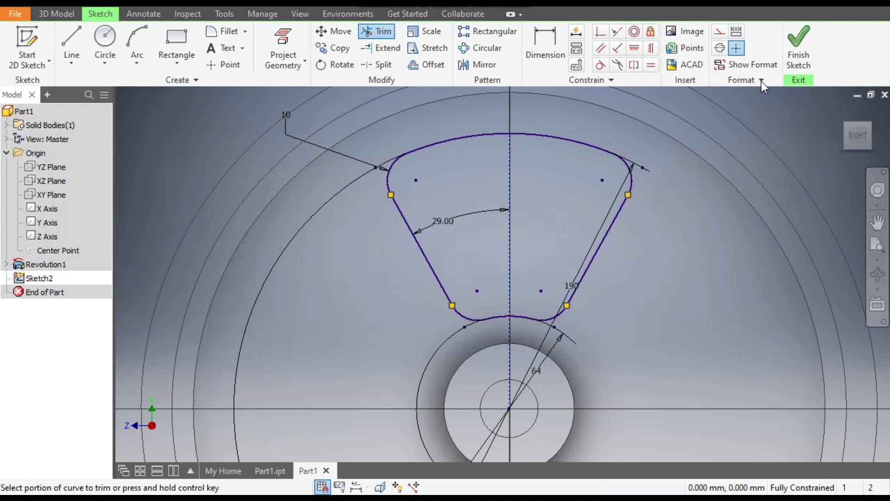
Step: Finish Sketch2 and show the model in home view with Shaded with Edges style
left_click(798, 44)
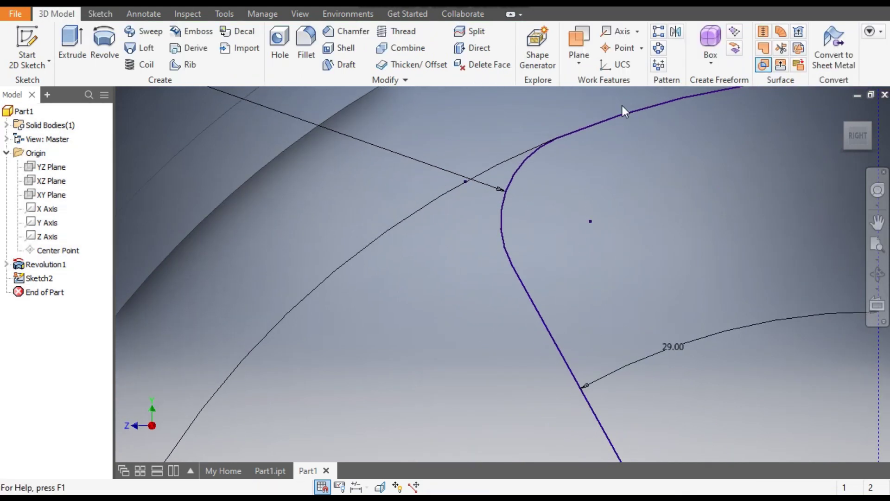
left_click(72, 41)
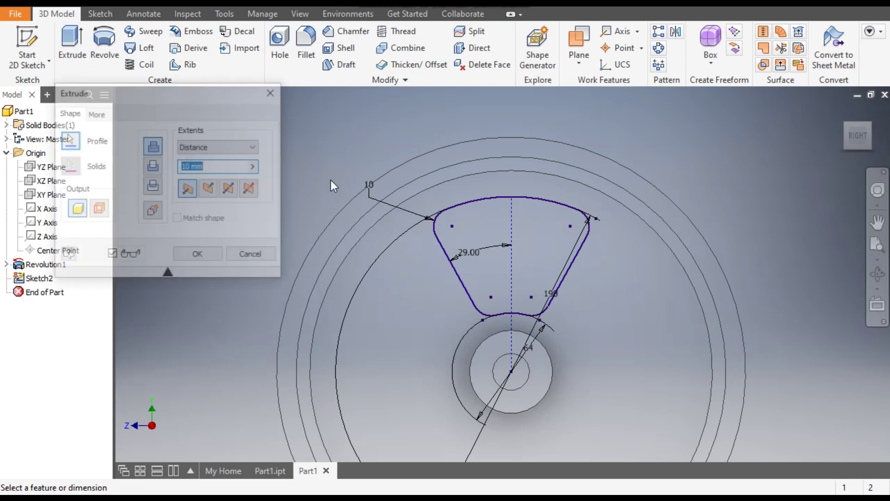
left_click(846, 124)
scroll(485, 241, "up", 3)
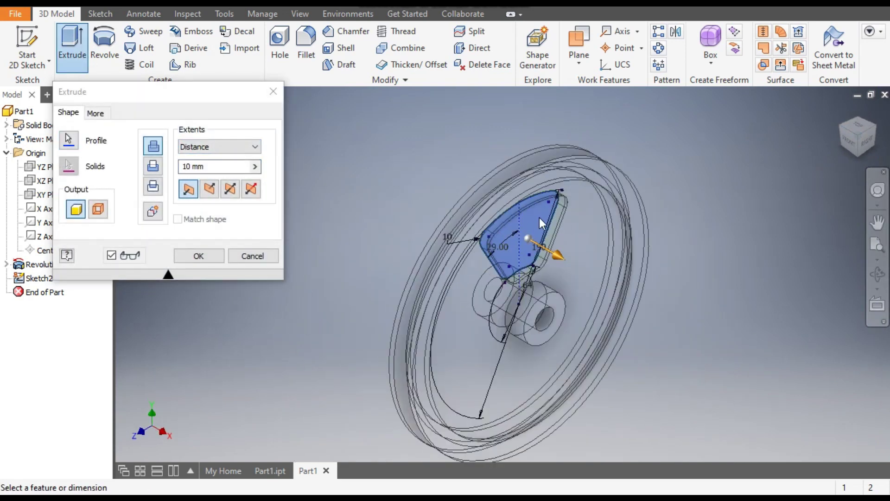
left_click(299, 14)
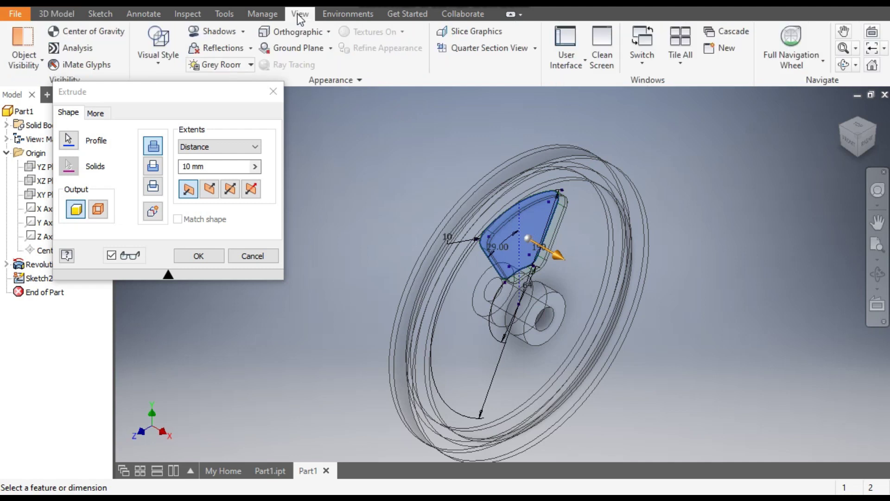
left_click(159, 64)
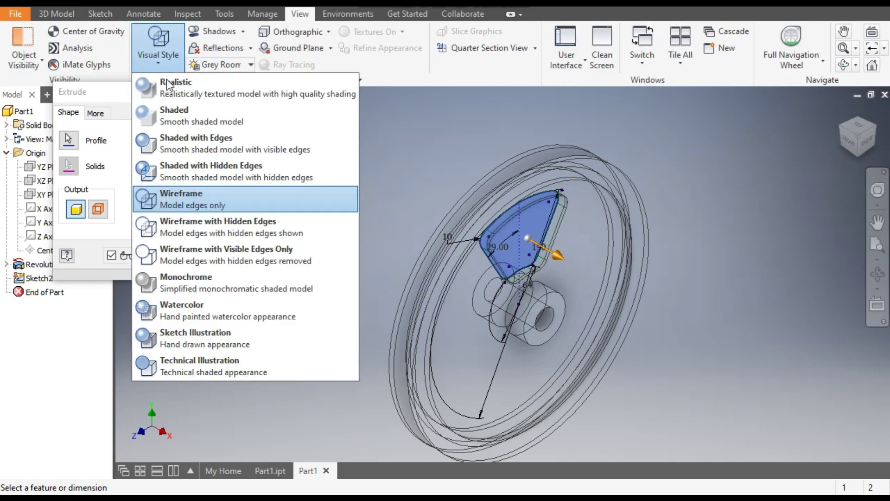
left_click(178, 144)
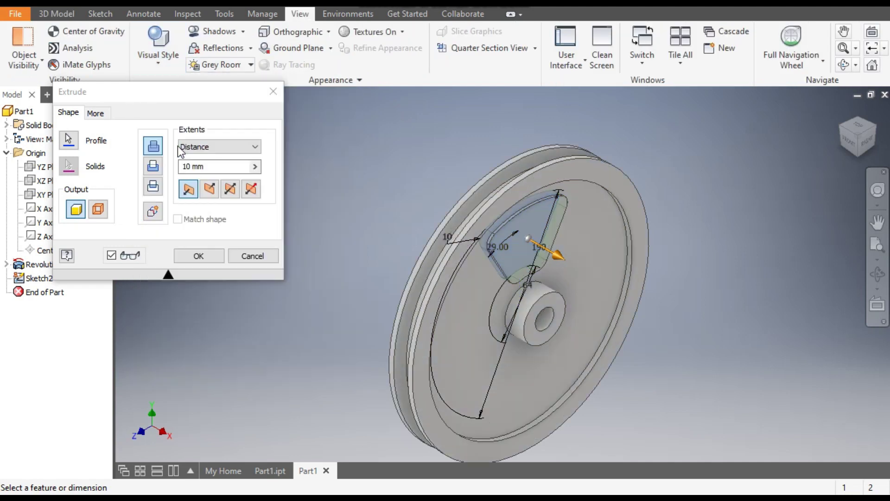
Step: Extrude the wedge as a symmetric cut through the pulley web, creating Extrusion1
left_click(230, 190)
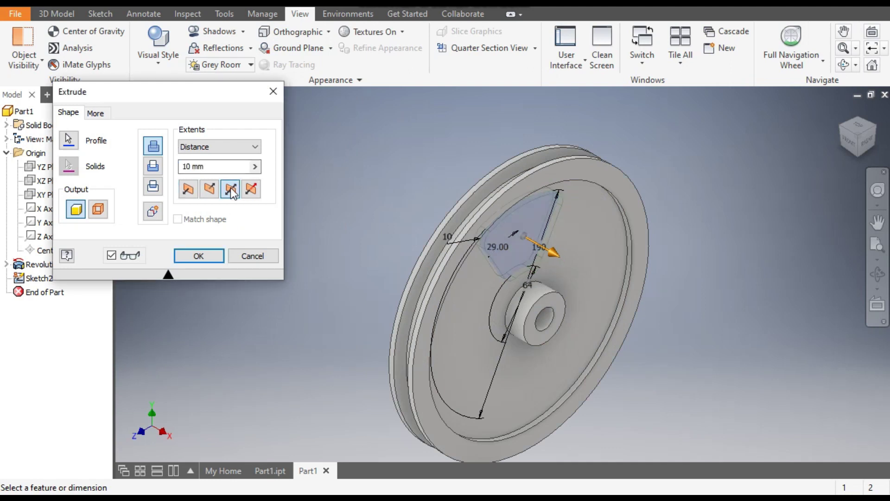
left_click(155, 169)
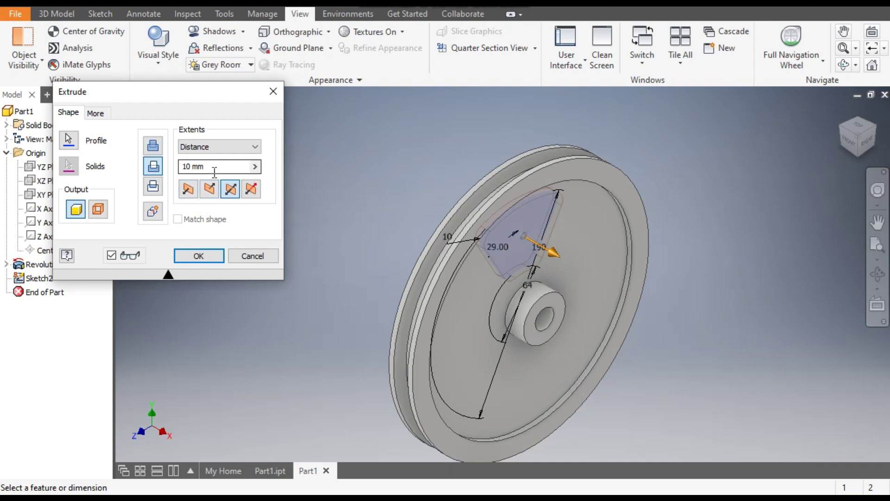
left_click_drag(557, 254, 700, 368)
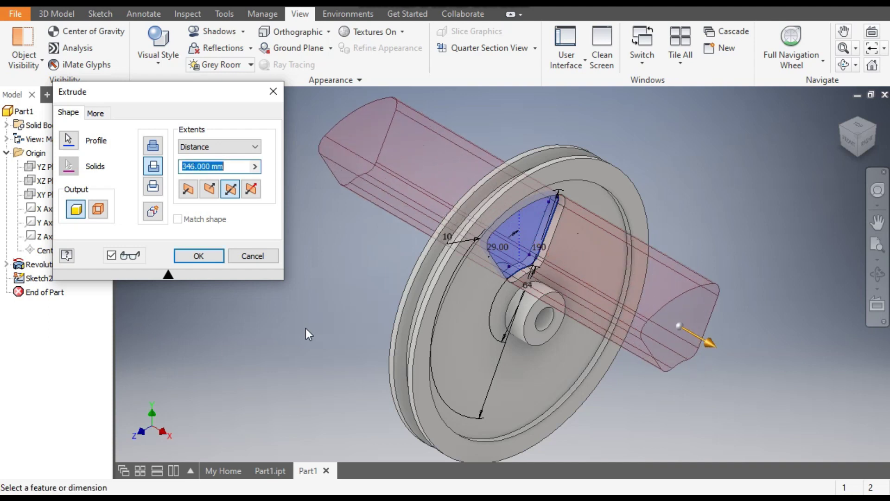
left_click(204, 254)
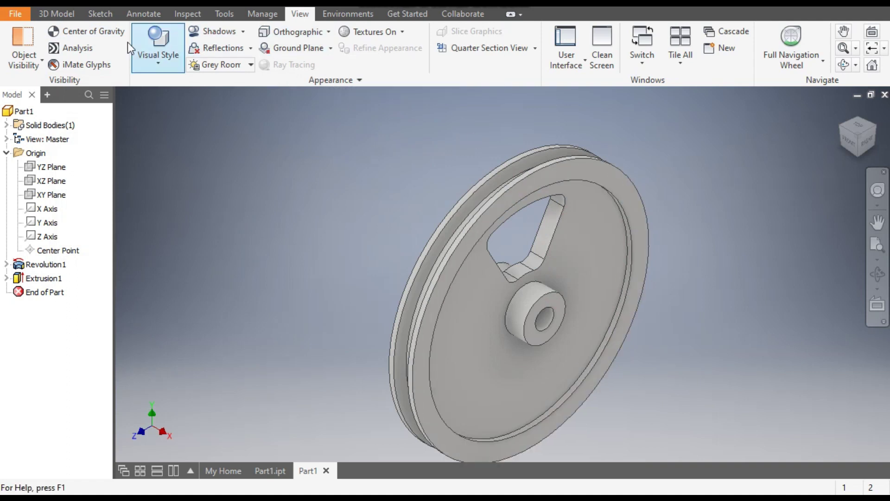
Step: Circular-pattern the Extrusion1 spoke window 4 times over 360° around the pulley rim axis
left_click(69, 19)
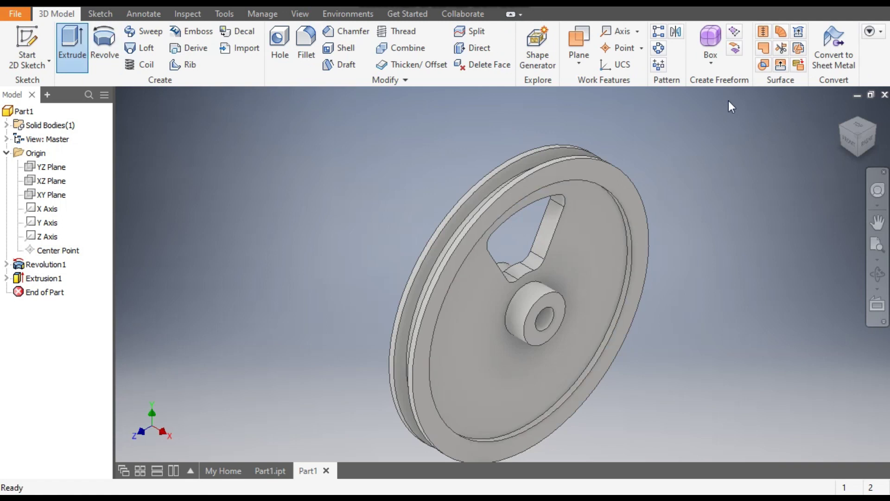
left_click(659, 48)
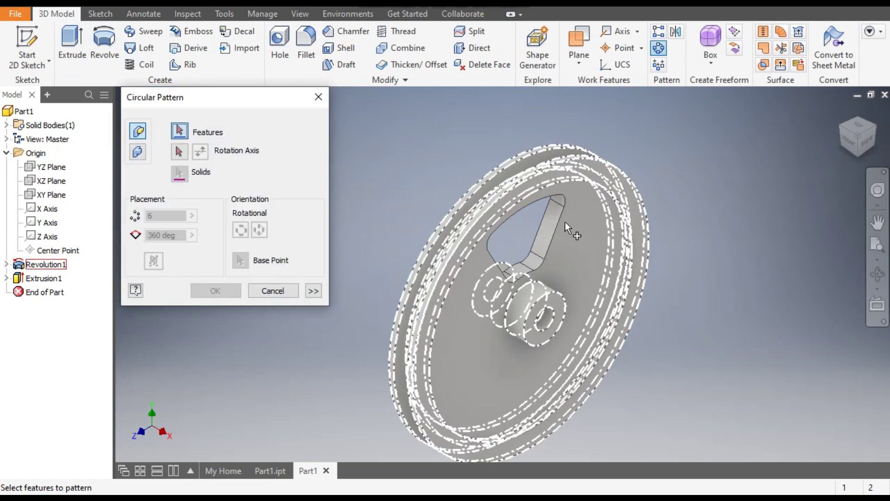
left_click(541, 232)
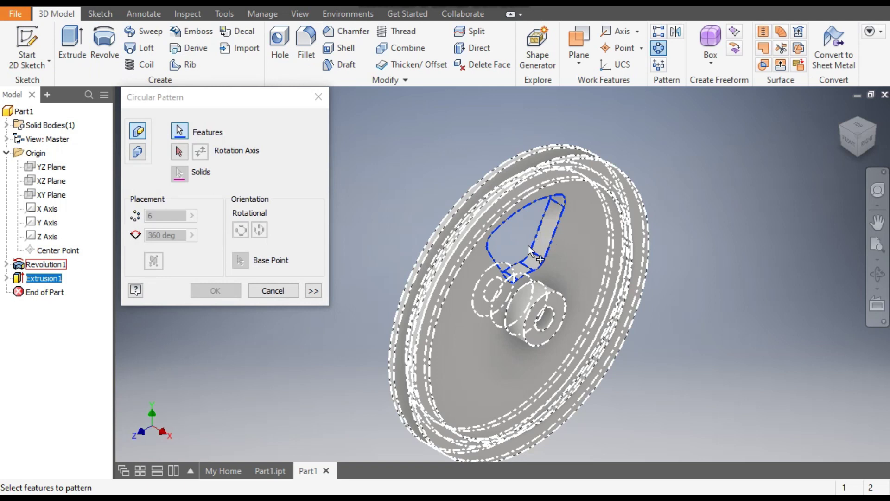
left_click(180, 155)
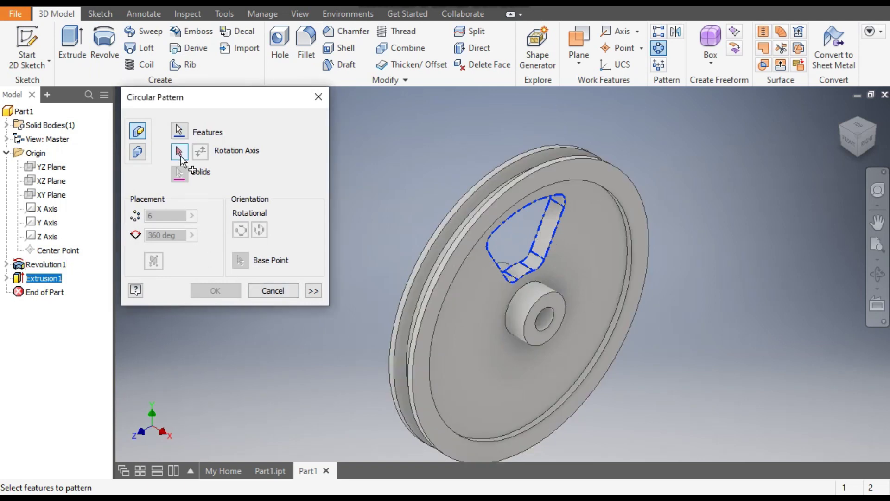
left_click(527, 171)
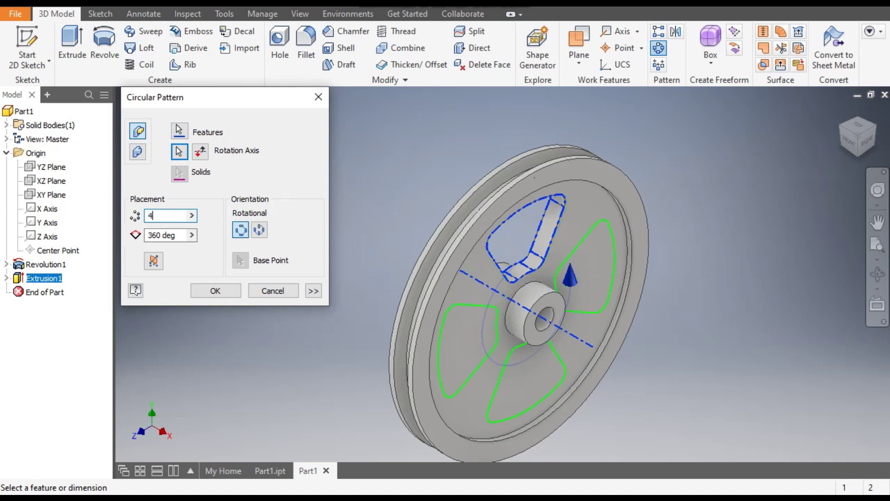
left_click(234, 290)
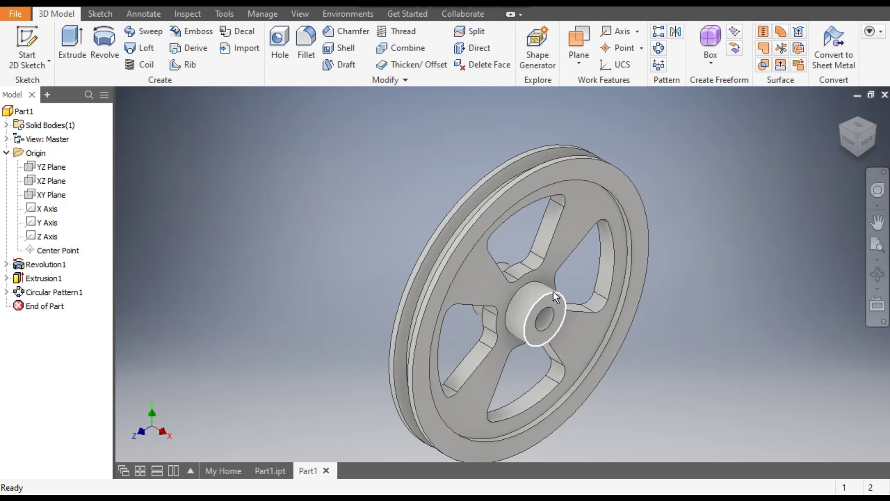
Step: Start a radius-4 fillet and pick the front-side hub and rim circular edges
left_click(305, 49)
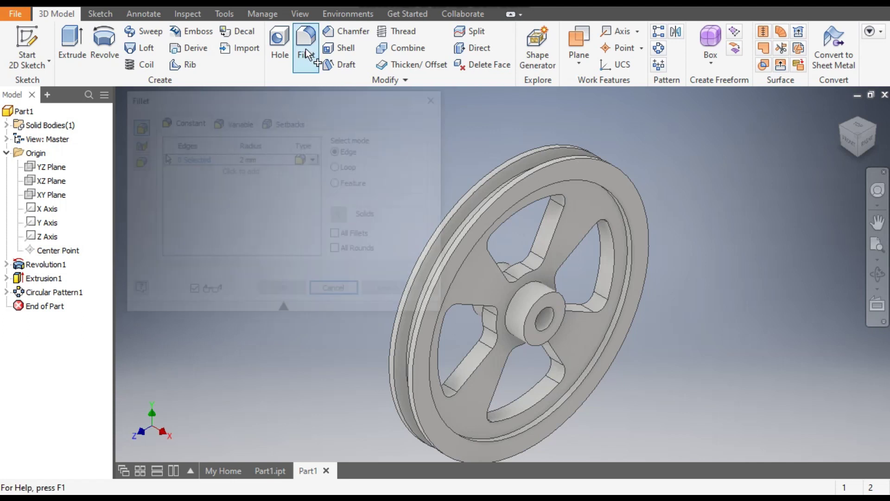
left_click(248, 158)
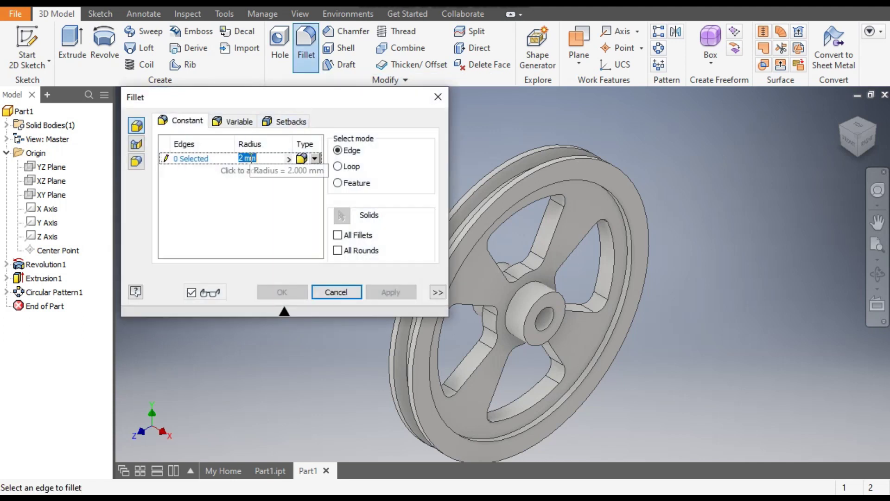
left_click(544, 295)
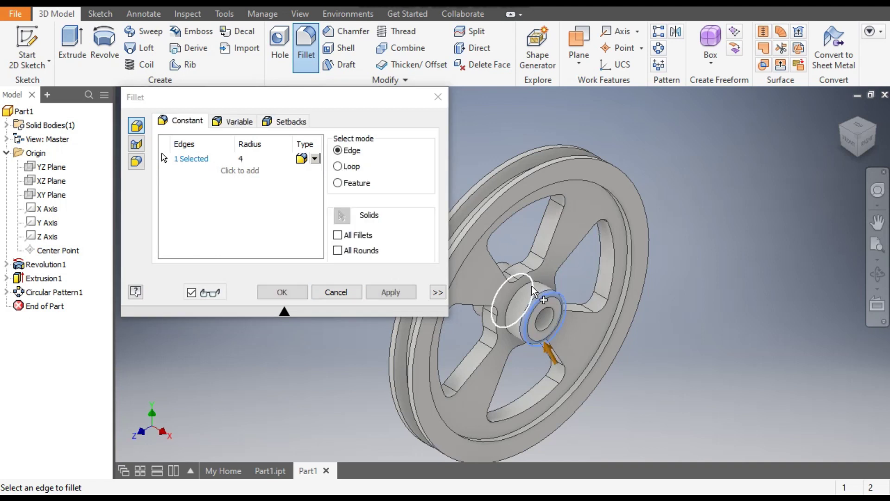
left_click(569, 180)
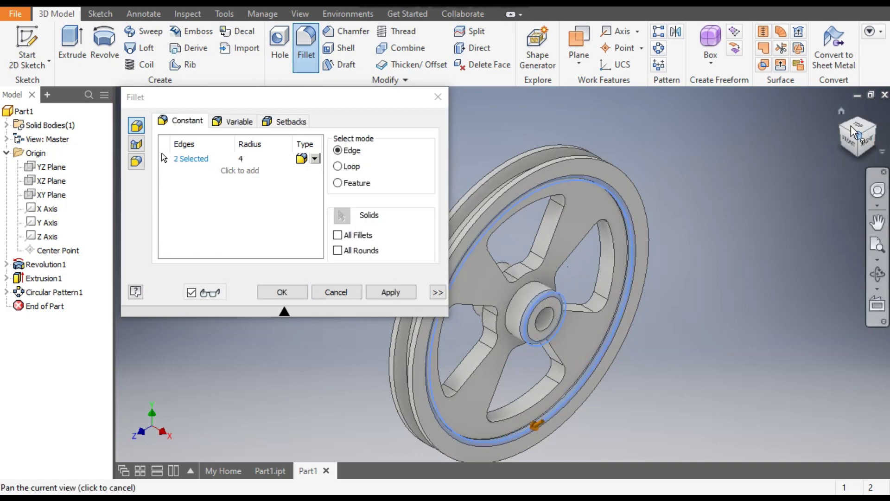
left_click(834, 137)
scroll(513, 205, "up", 3)
left_click(514, 206)
scroll(586, 336, "down", 2)
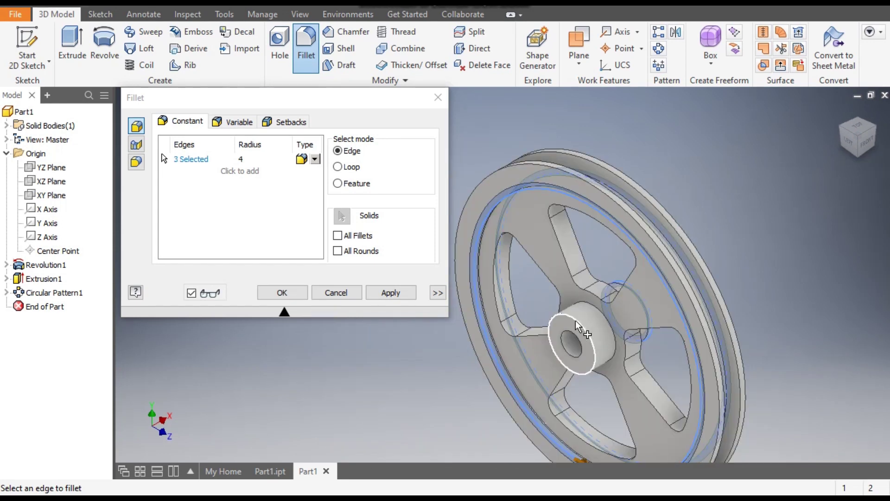
left_click(577, 350)
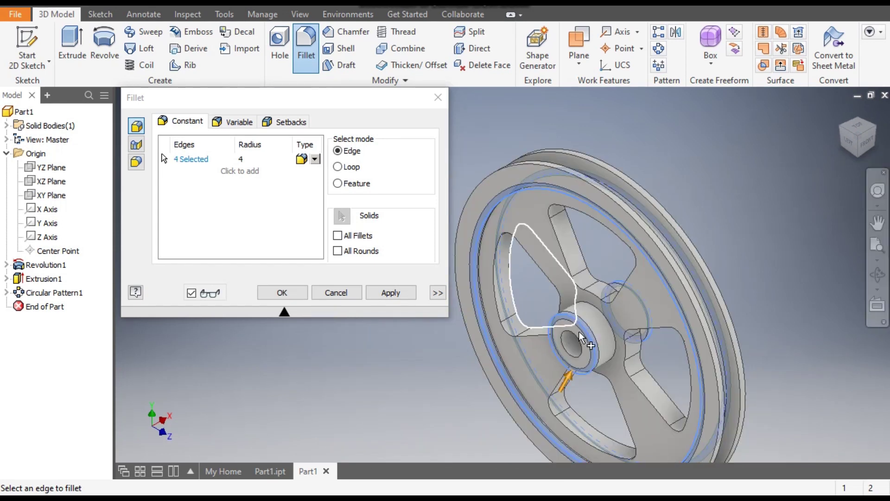
left_click(598, 312)
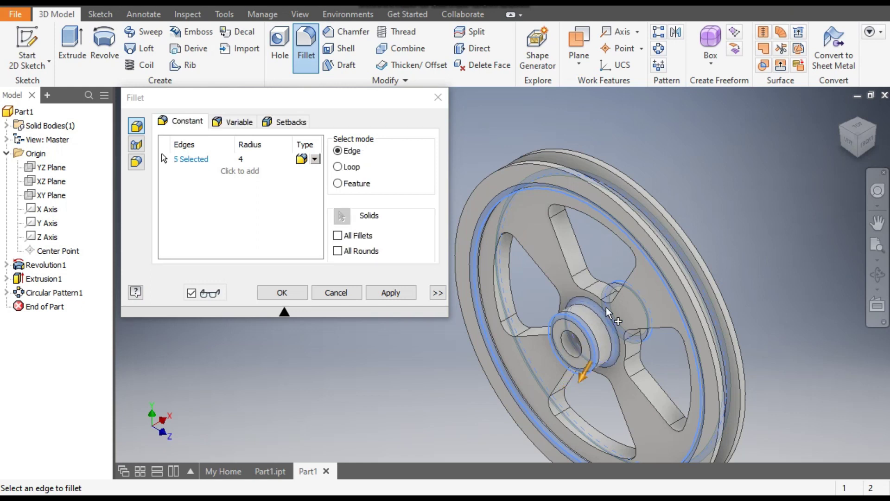
Step: Turn the pulley to add a back-side hub edge, then apply the six-edge fillet
left_click(875, 125)
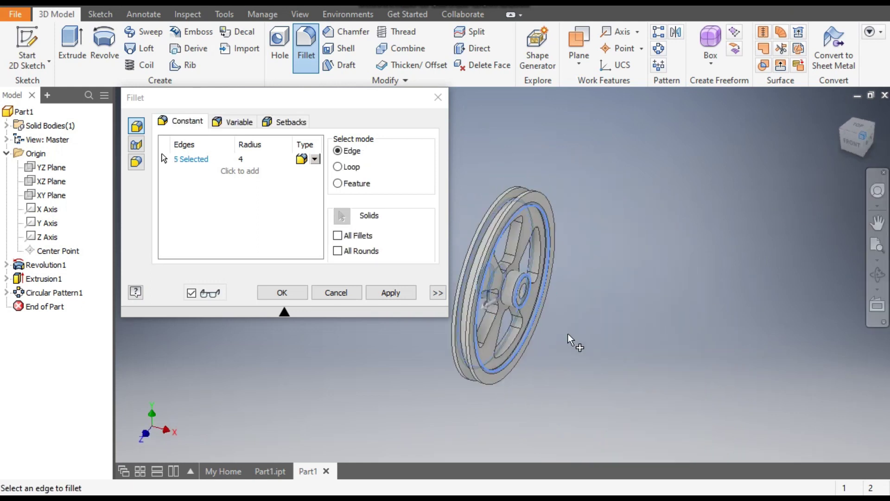
scroll(498, 286, "up", 3)
left_click(578, 168)
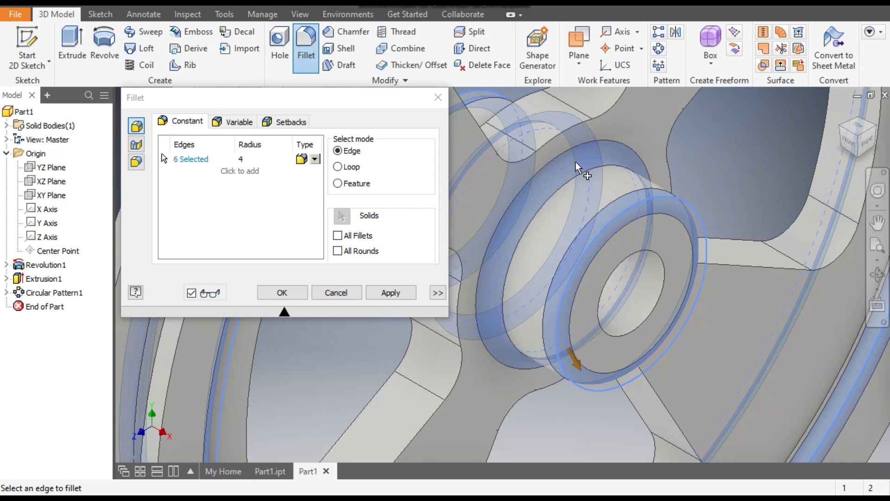
scroll(728, 239, "down", 1)
scroll(728, 238, "down", 3)
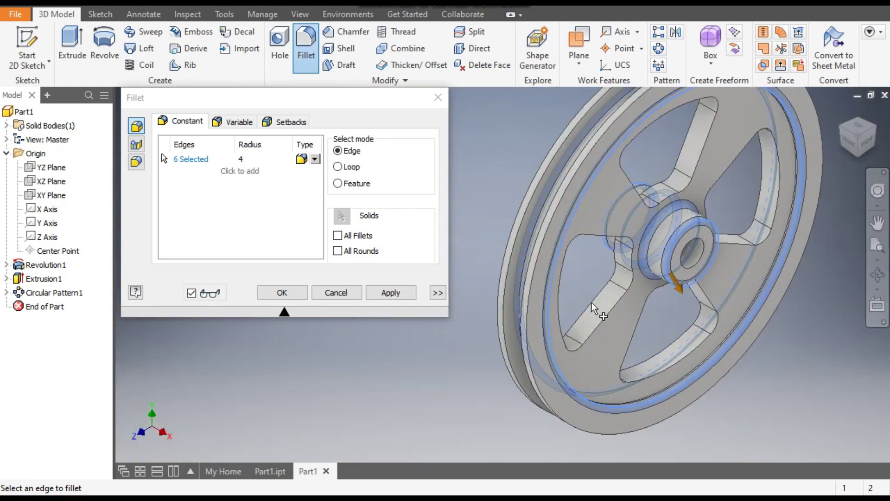
left_click(281, 292)
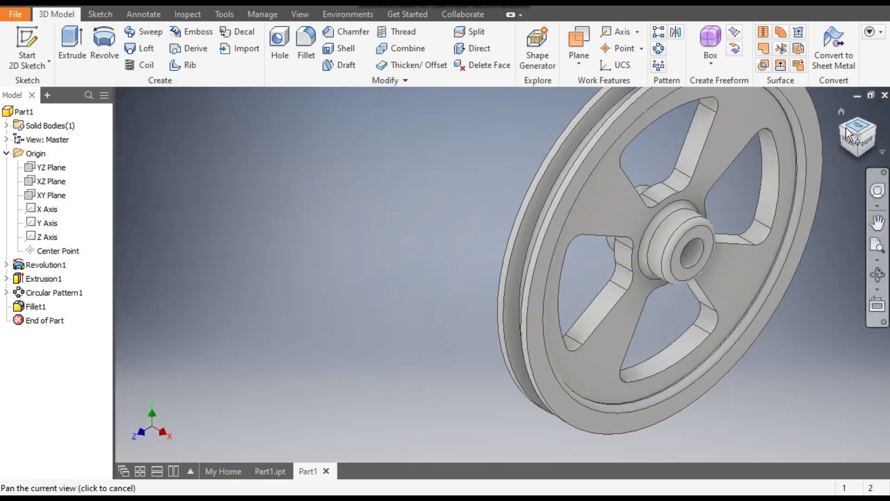
Step: Orbit to an angled view and apply a blue appearance to the whole pulley
left_click_drag(841, 127, 621, 228)
key("Escape")
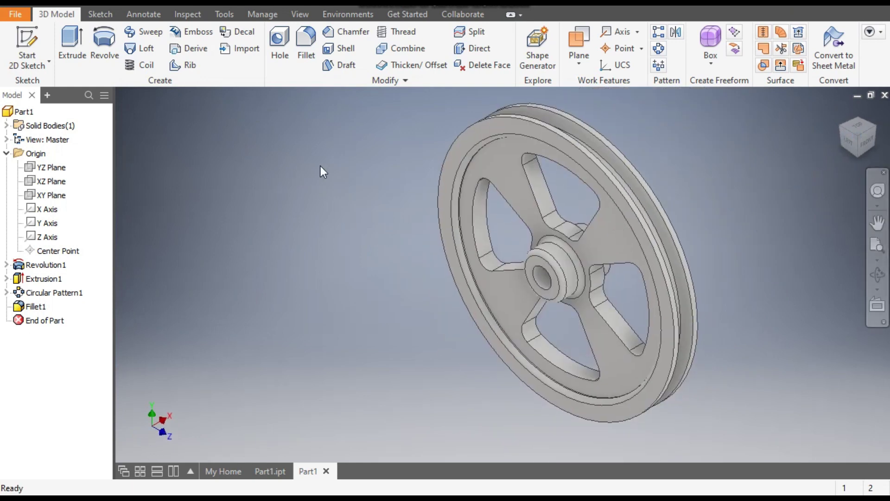
left_click(349, 8)
scroll(377, 221, "up", 7)
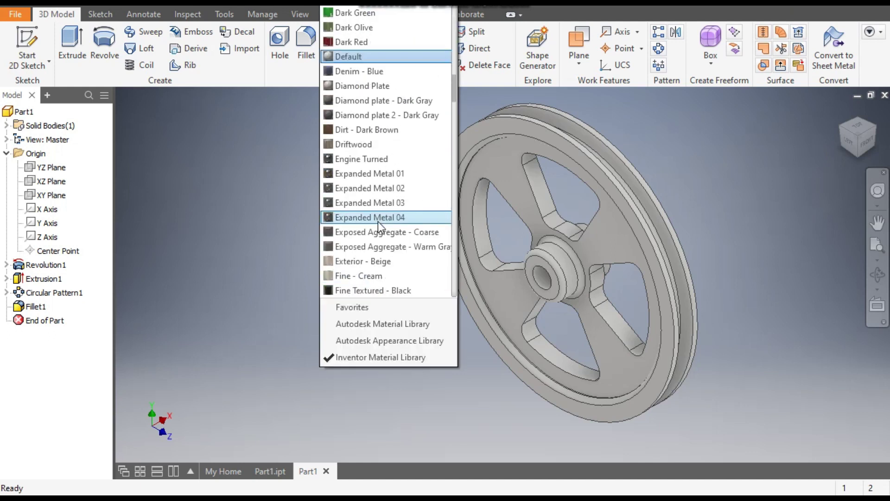
scroll(377, 221, "up", 6)
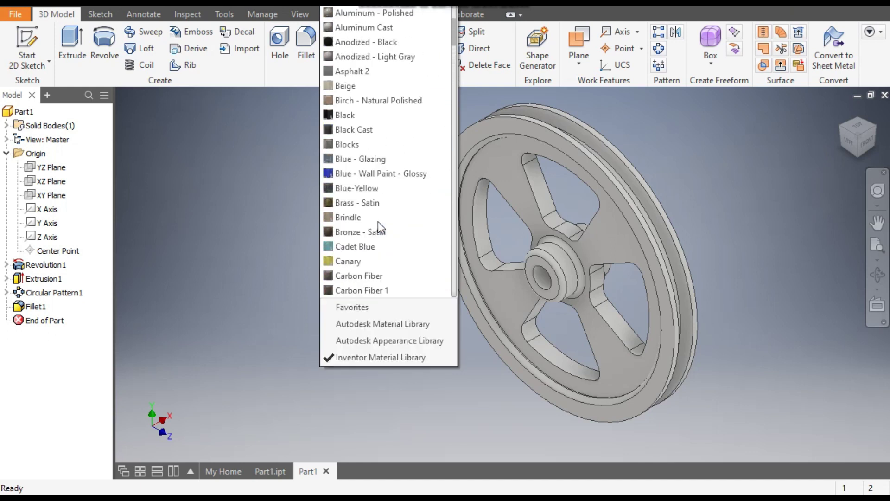
left_click(372, 183)
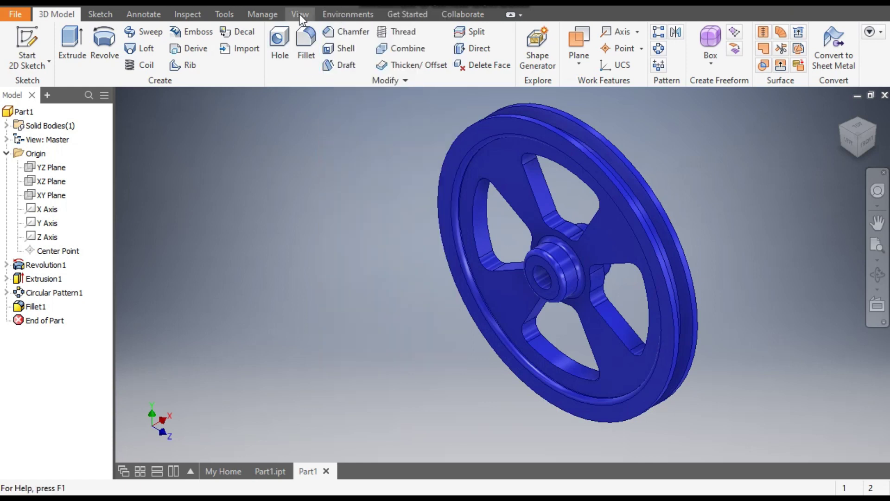
left_click(299, 14)
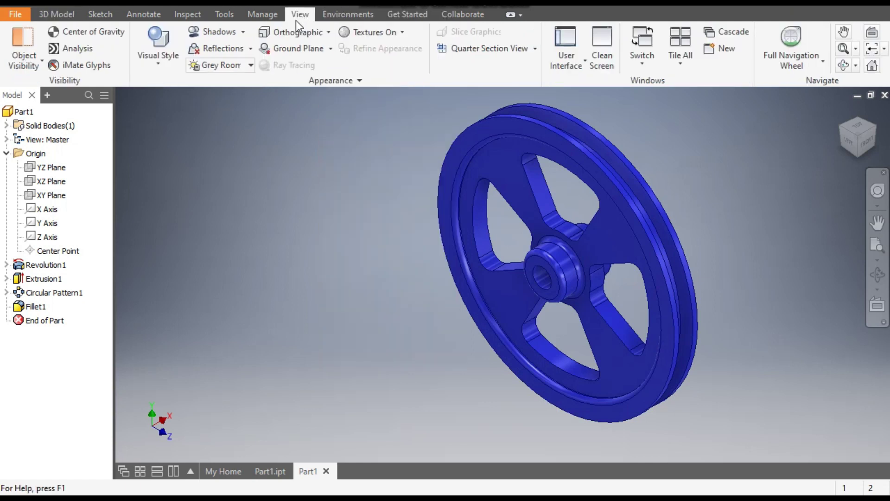
Step: Switch the visual style to Shaded so the pulley shows no edge lines
left_click(152, 59)
left_click(183, 118)
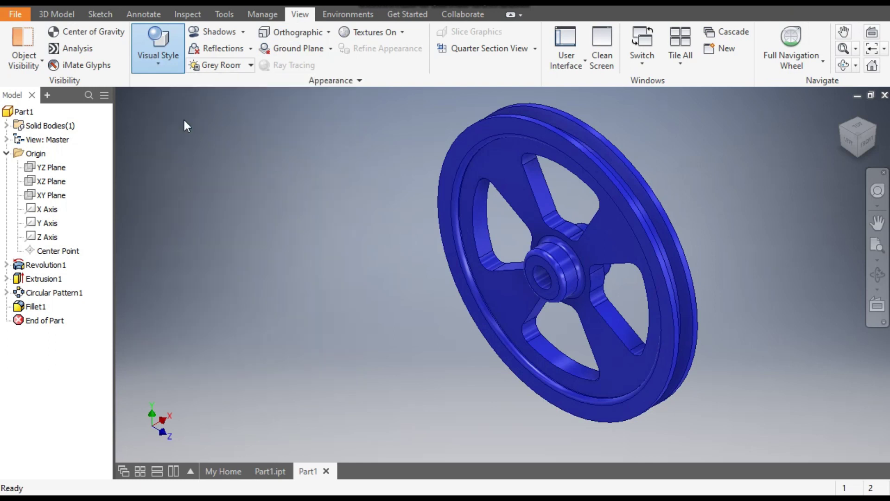
scroll(543, 289, "up", 3)
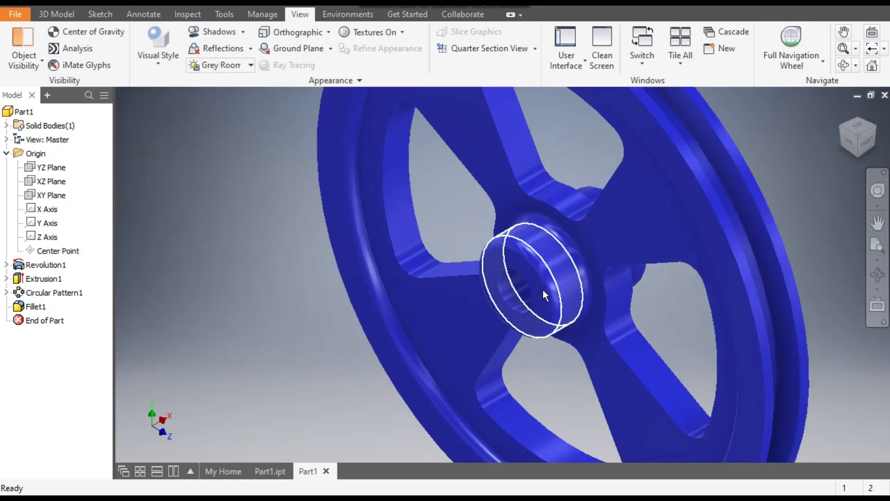
scroll(383, 282, "down", 2)
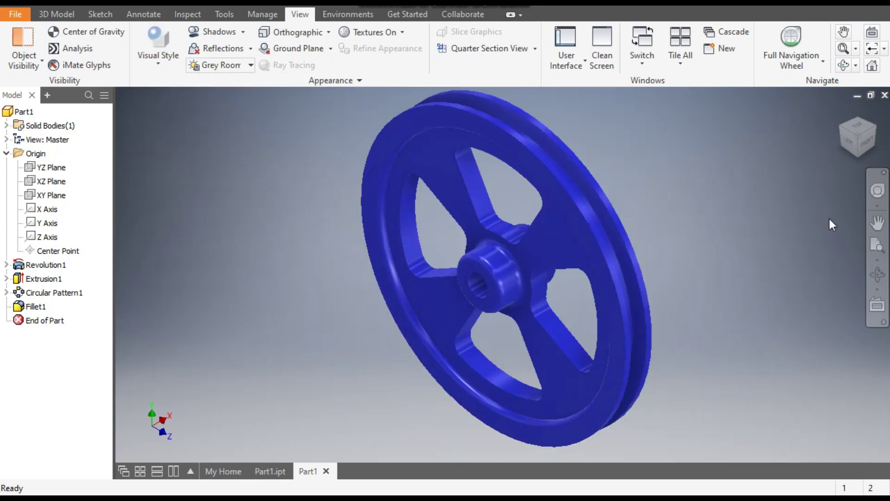
Step: Inspect the finished pulley from front, home and top-front-left views, zooming and panning
left_click(863, 142)
scroll(512, 208, "up", 2)
scroll(483, 169, "up", 2)
scroll(483, 168, "up", 2)
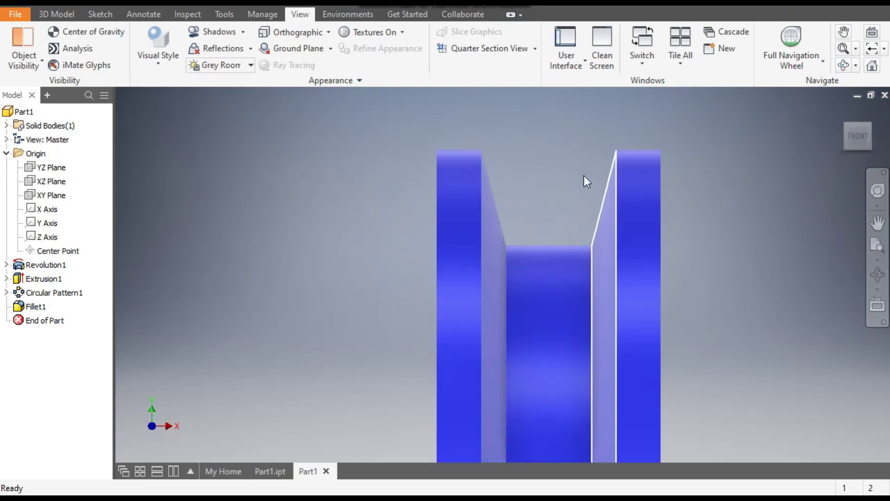
scroll(583, 175, "down", 4)
left_click(841, 113)
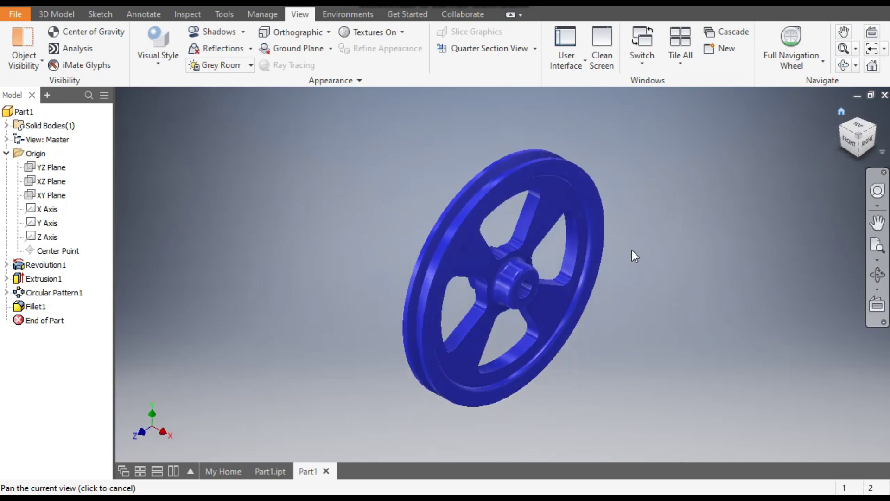
left_click(838, 127)
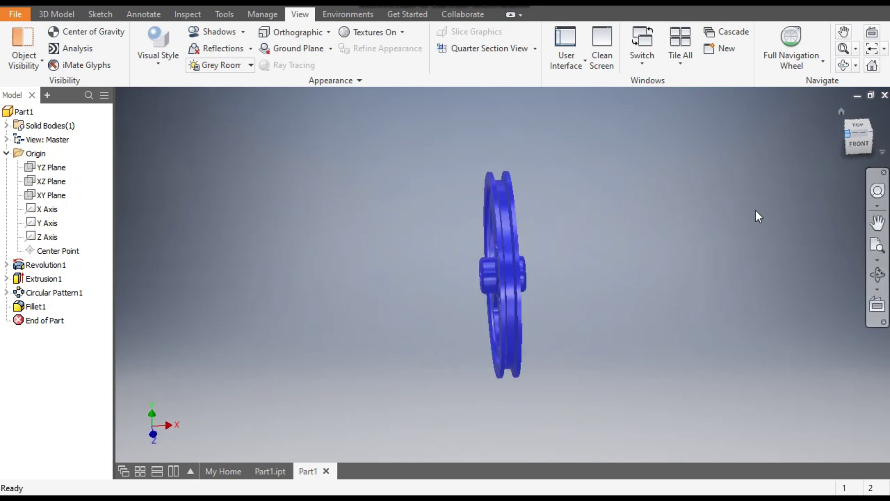
left_click_drag(453, 315, 401, 347)
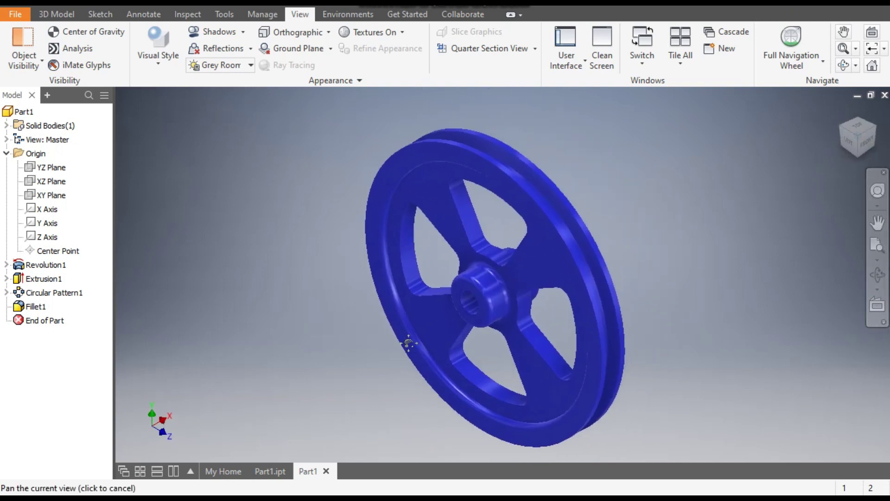